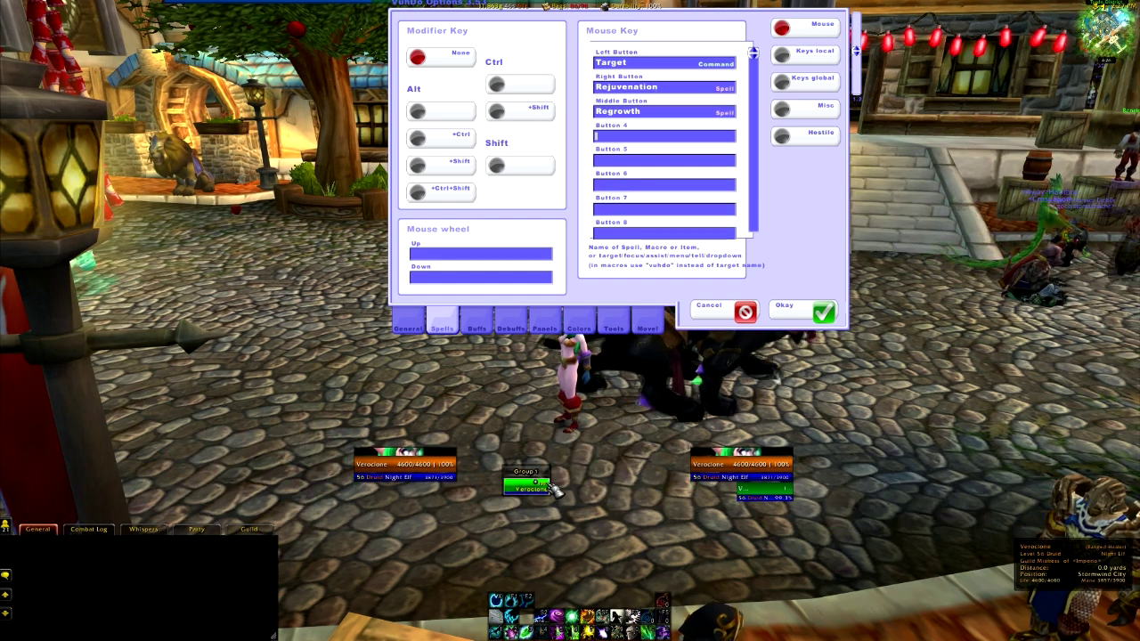
Test the middle-click Regrowth on your own frame, then browse the key binding pages, ending on Misc
middle_click(557, 489)
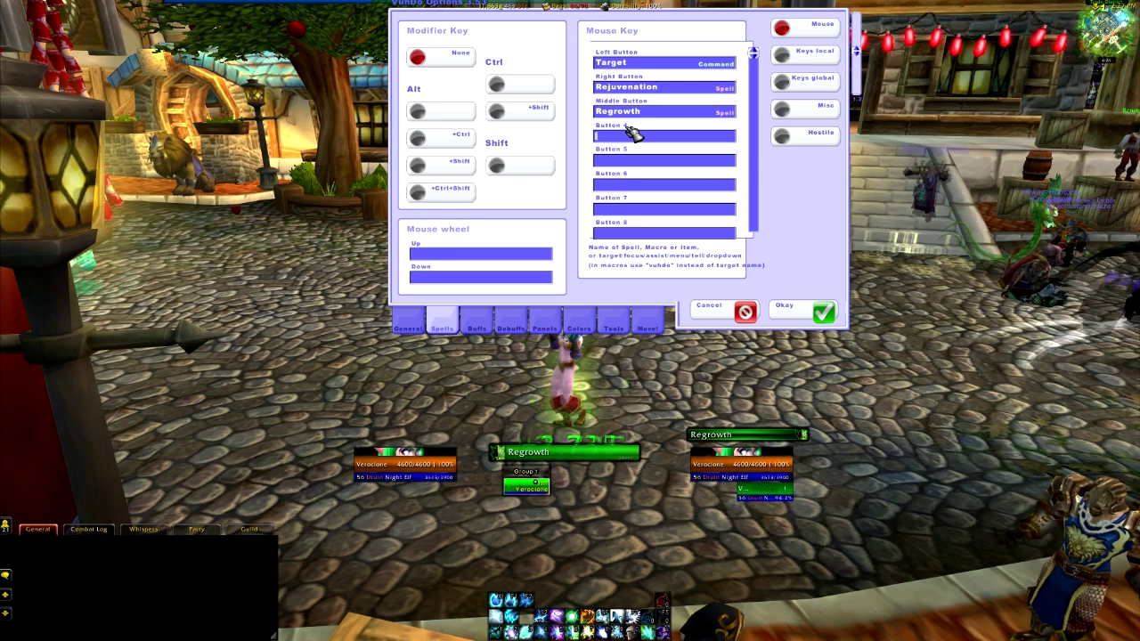
click(800, 56)
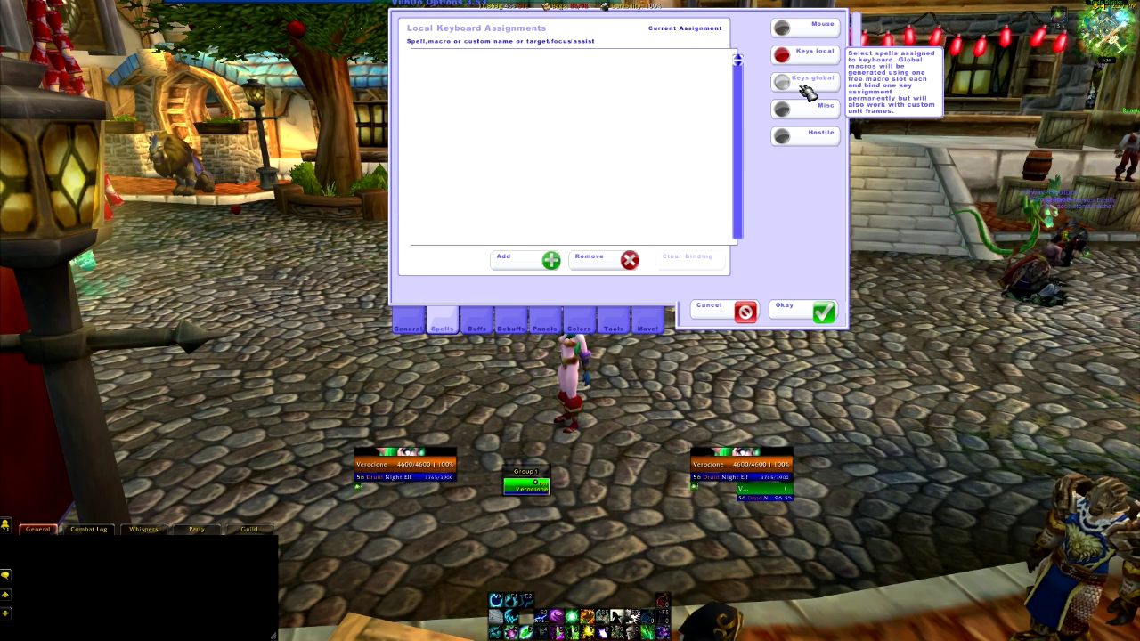
click(803, 82)
click(805, 109)
click(806, 135)
click(804, 55)
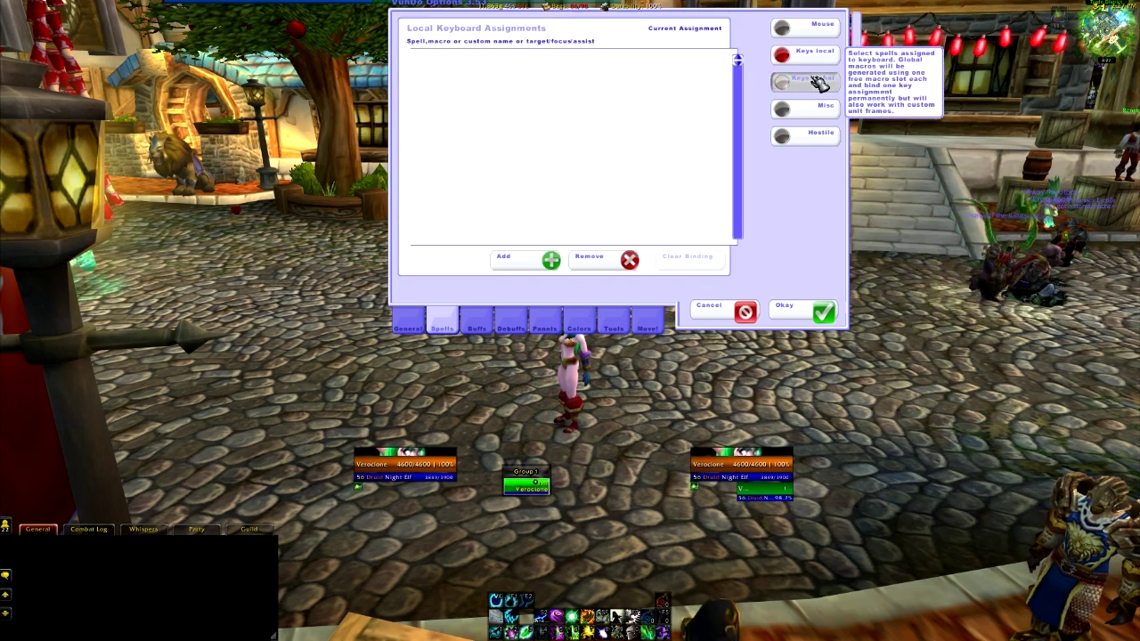
click(804, 82)
click(806, 107)
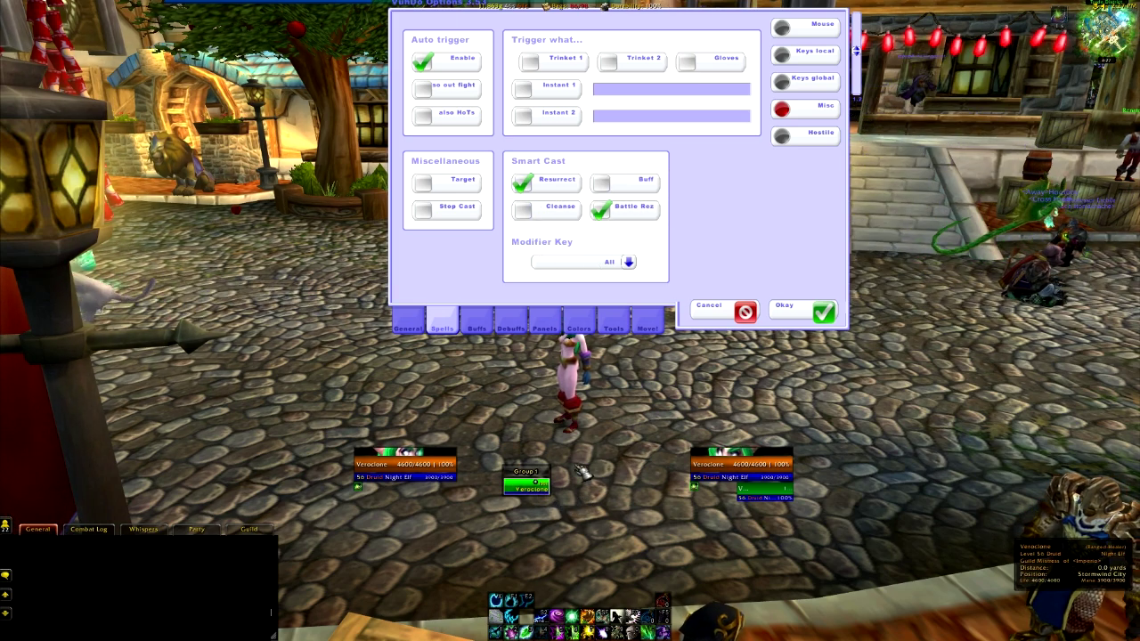
Switch off smart-cast Cleanse, check the Hostile bindings, then move to the Buffs settings
drag(612, 454, 545, 531)
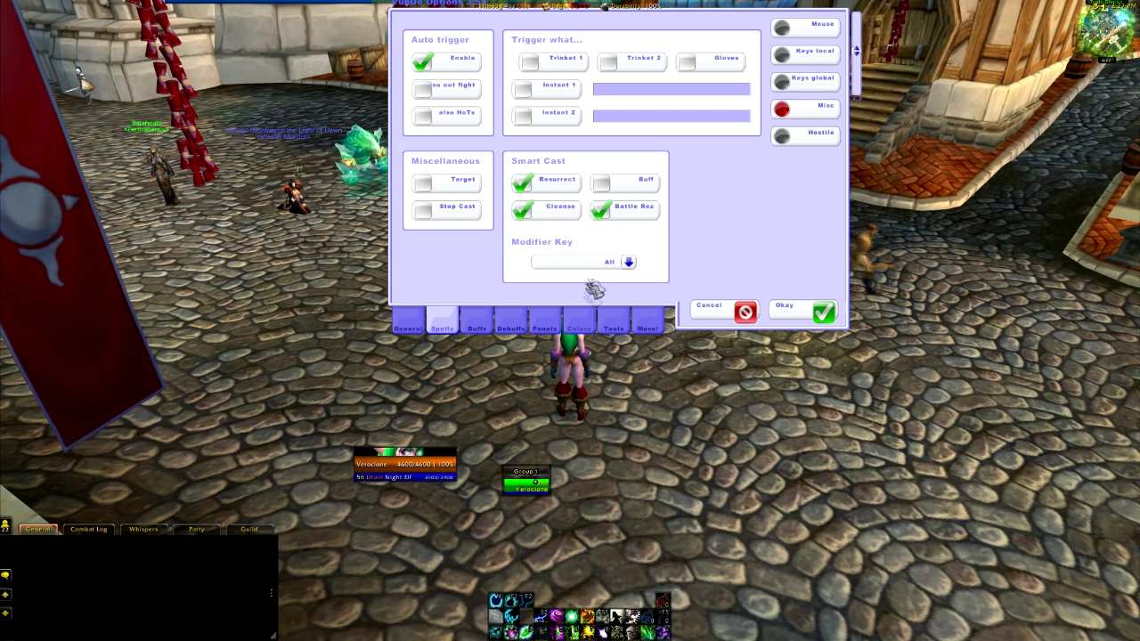
click(538, 210)
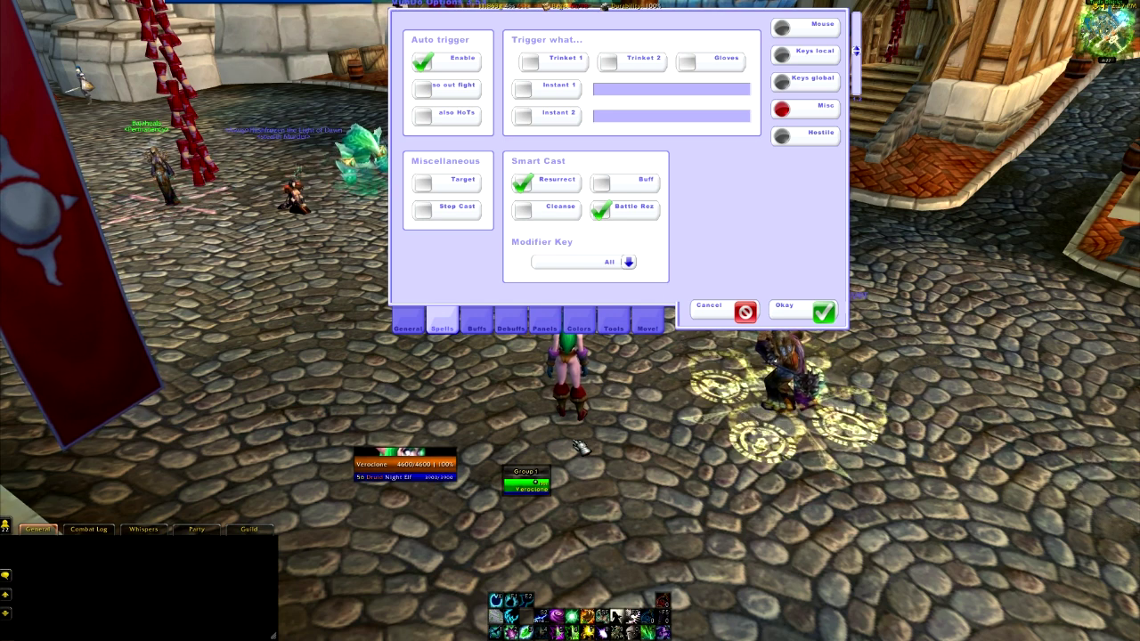
click(601, 209)
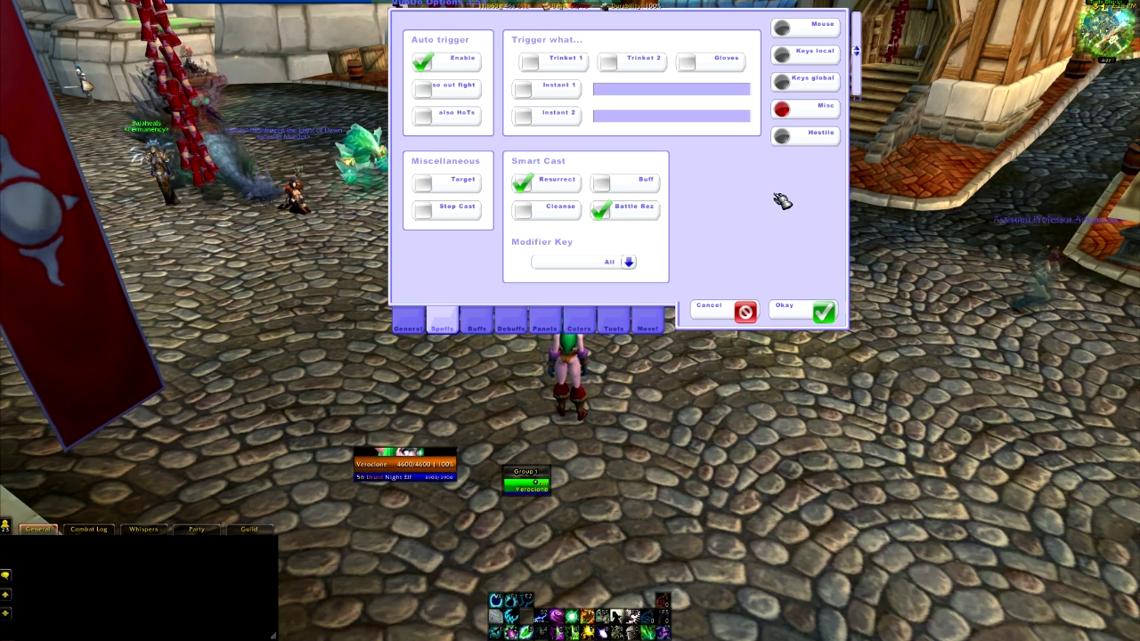
click(784, 136)
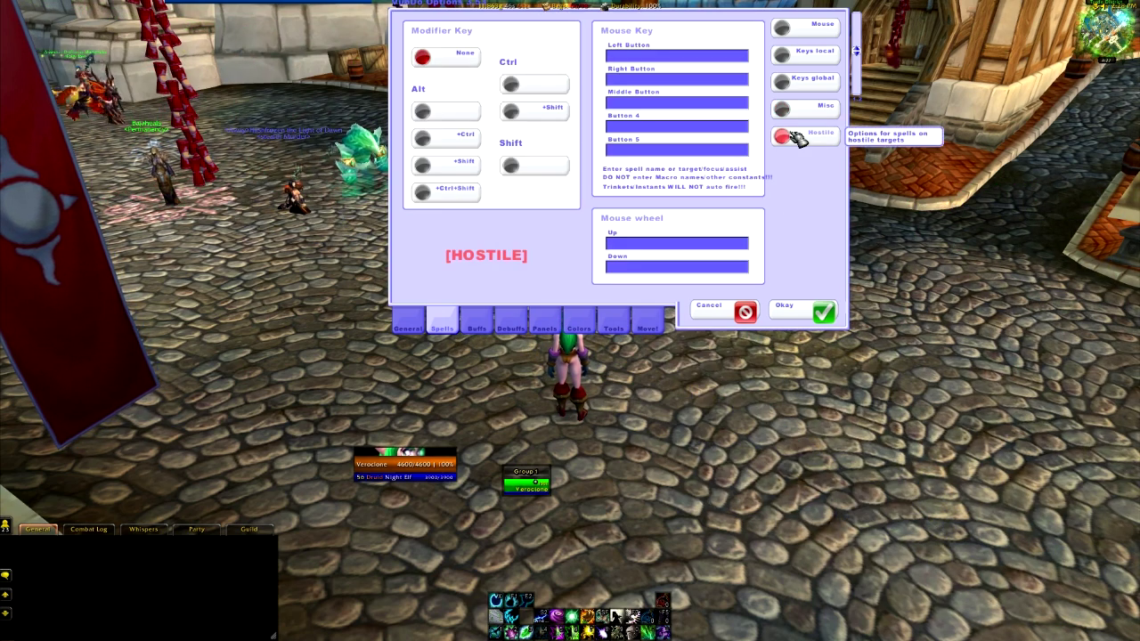
click(478, 329)
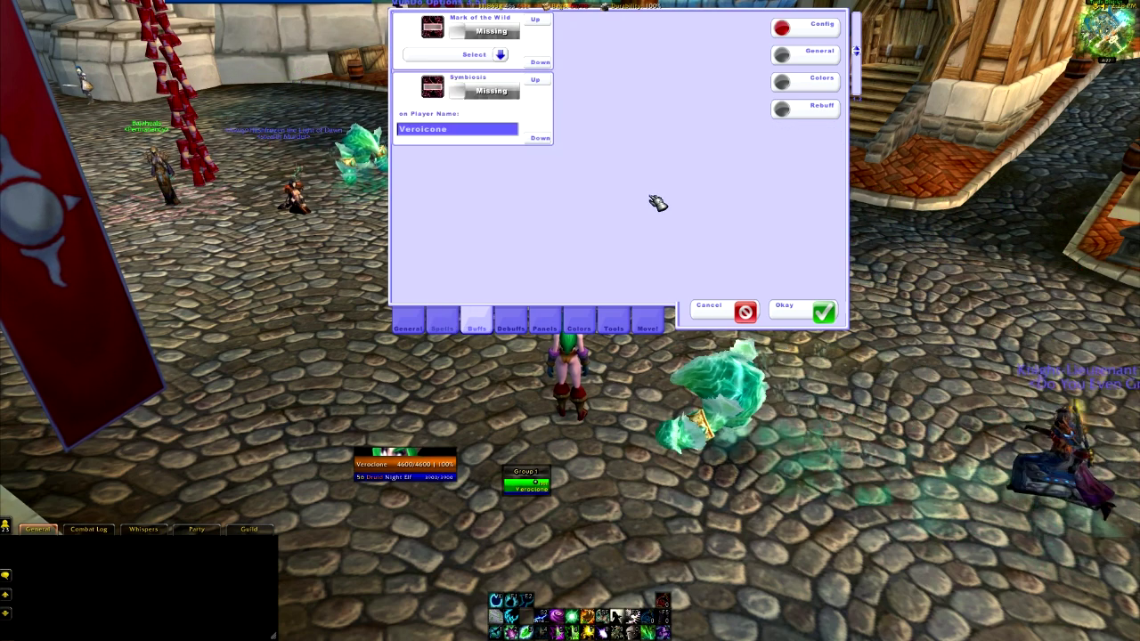
Browse the buff General, Colors, Rebuff and Config pages, then the Debuffs and Panels settings
click(804, 56)
click(811, 80)
click(815, 109)
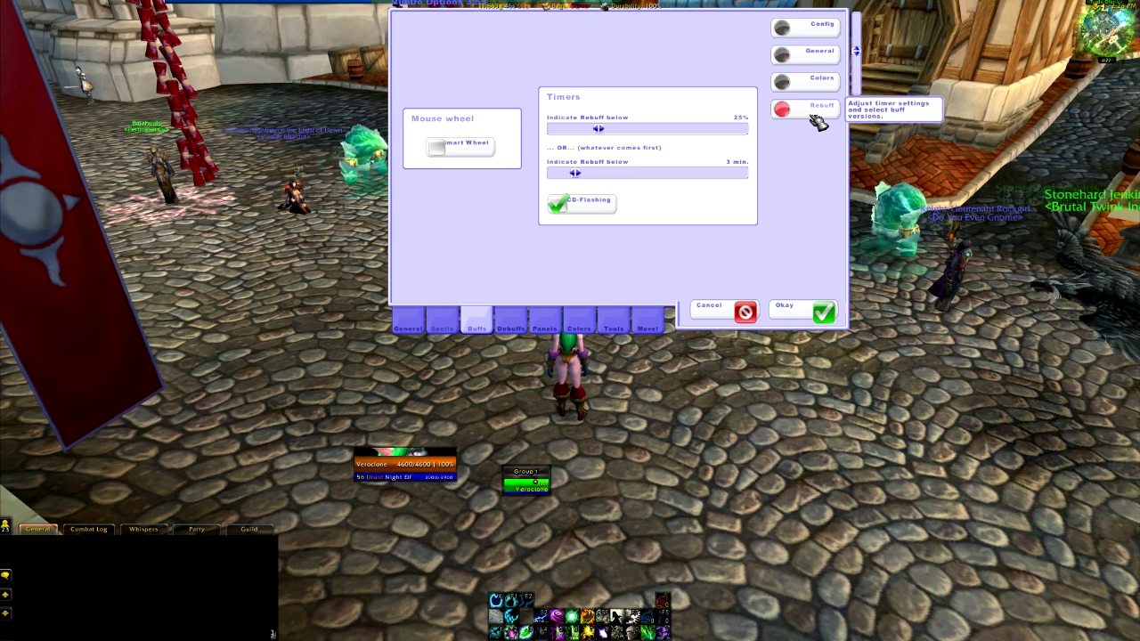
click(820, 83)
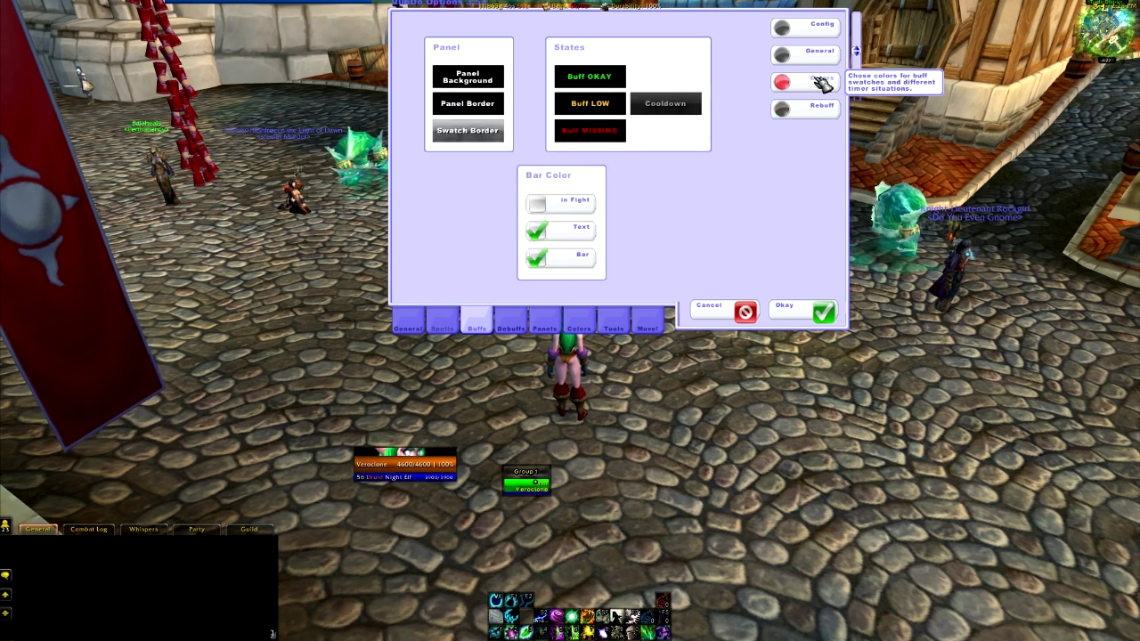
click(804, 55)
click(804, 26)
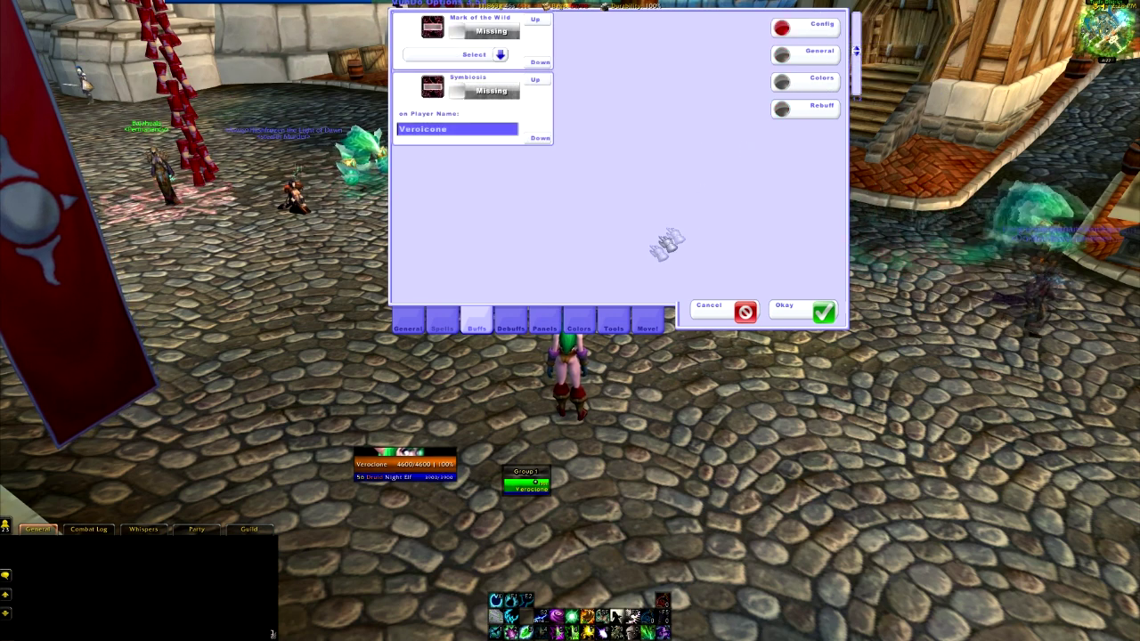
click(512, 323)
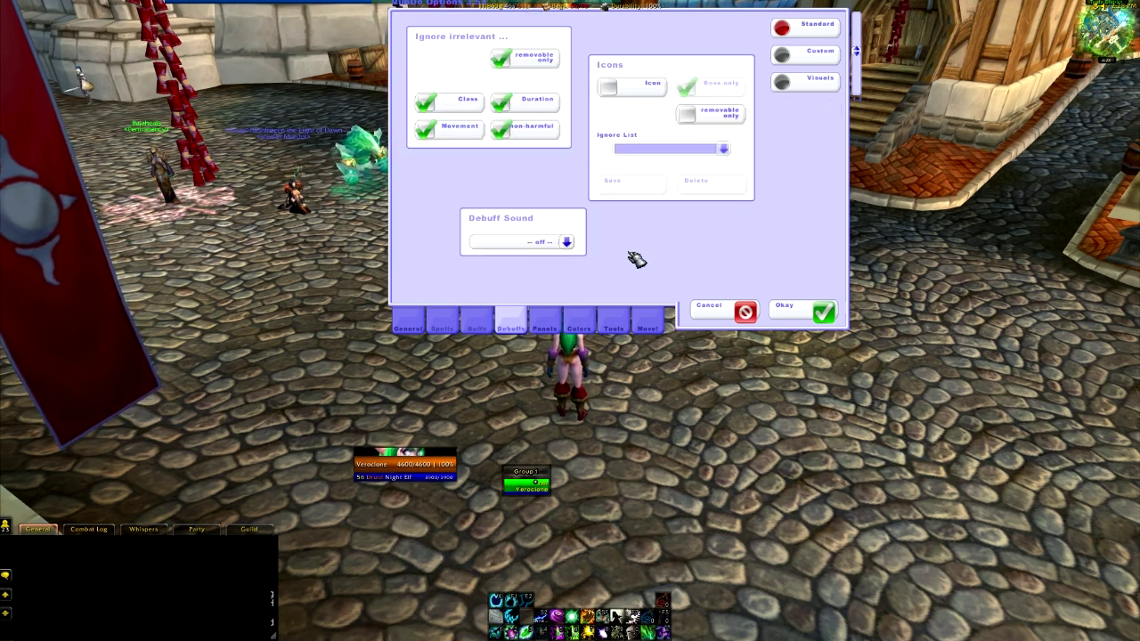
click(545, 322)
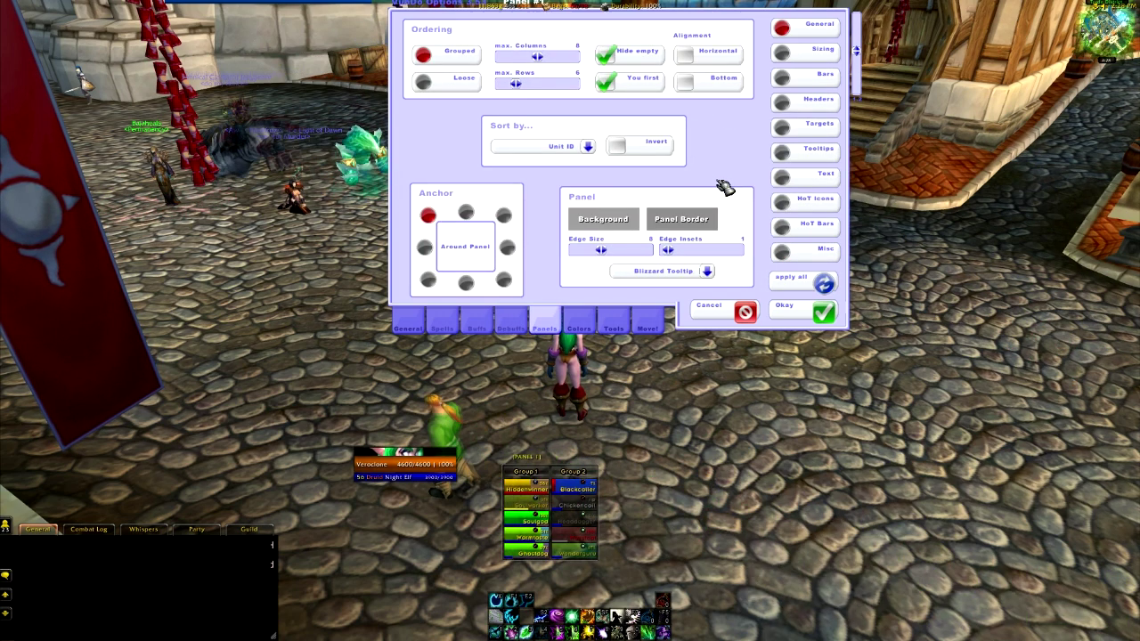
Lay the raid bars out in horizontal rows and set the panel border to None
drag(580, 534, 574, 522)
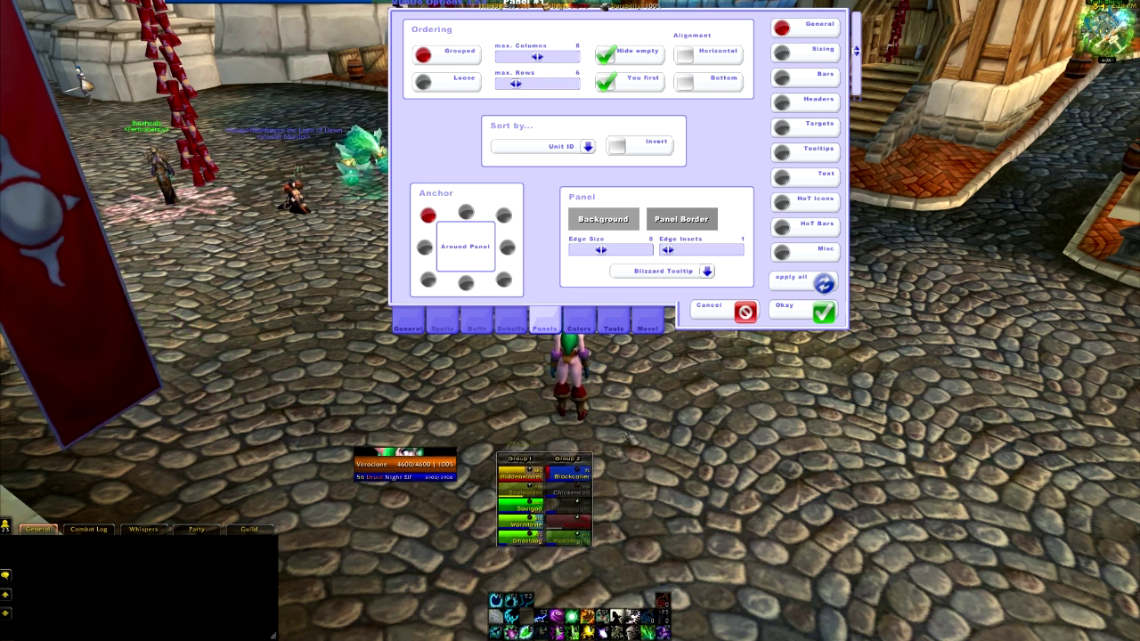
drag(531, 450, 562, 469)
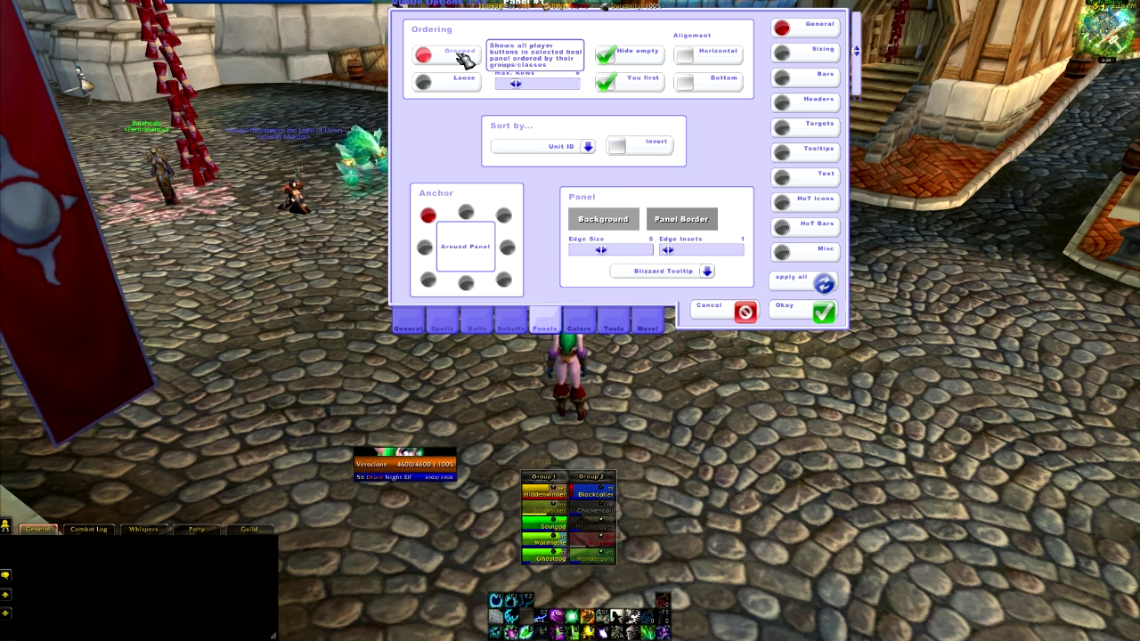
click(683, 55)
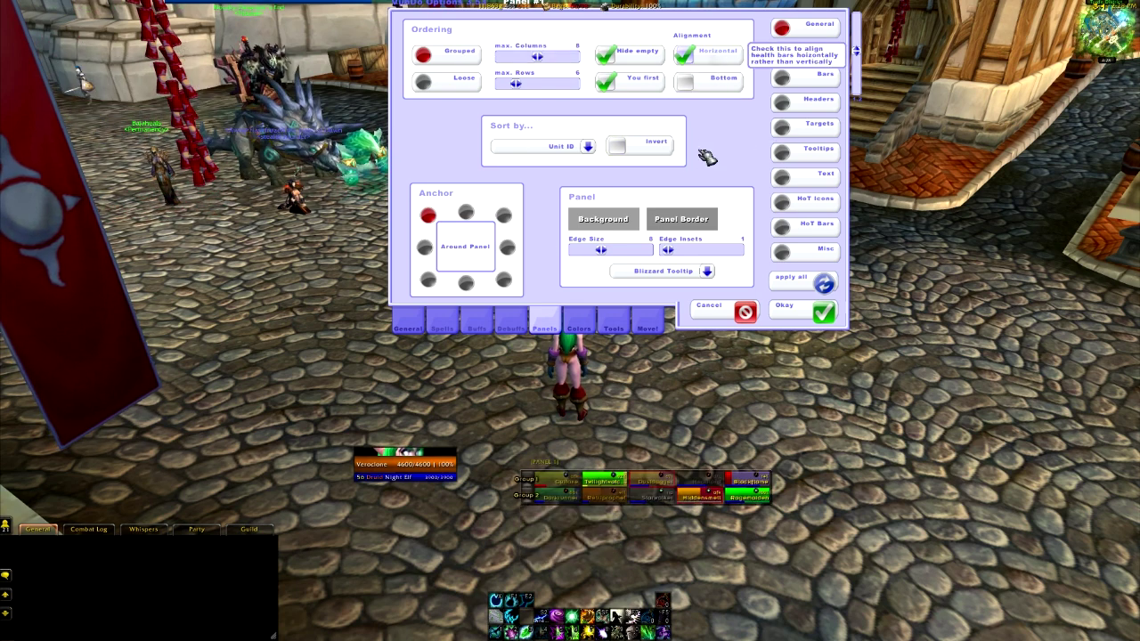
drag(544, 466, 486, 492)
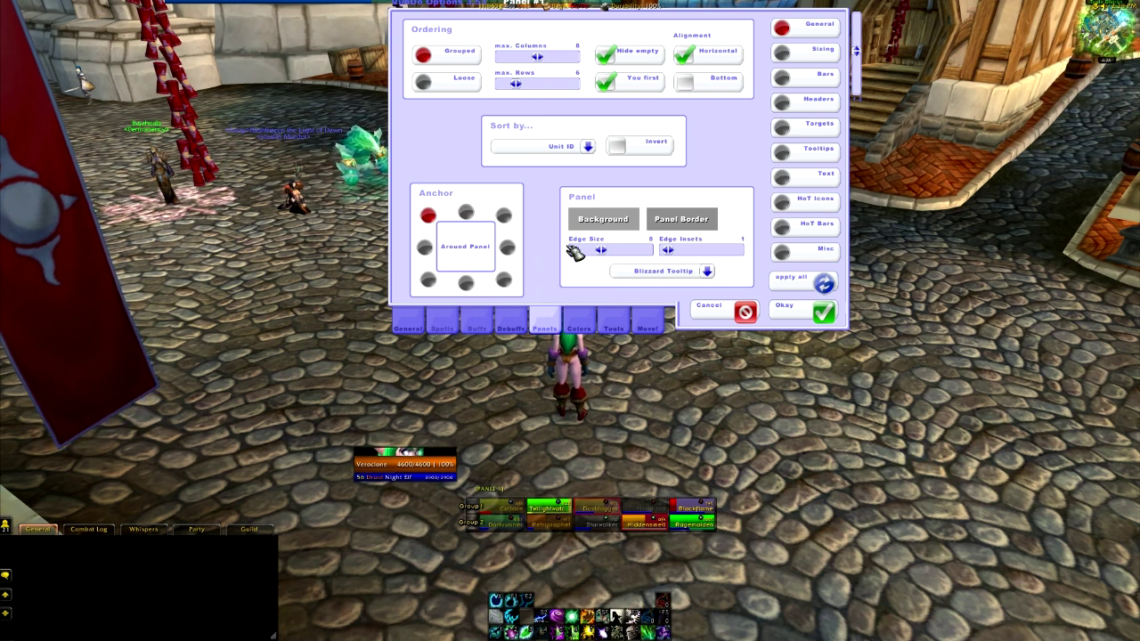
click(706, 270)
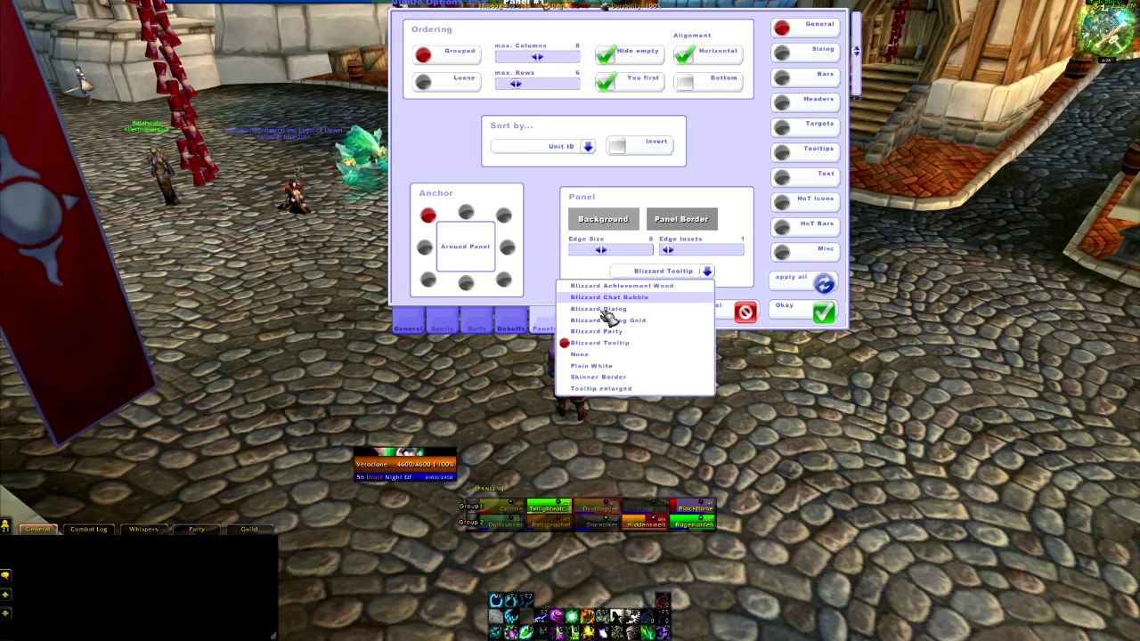
click(588, 354)
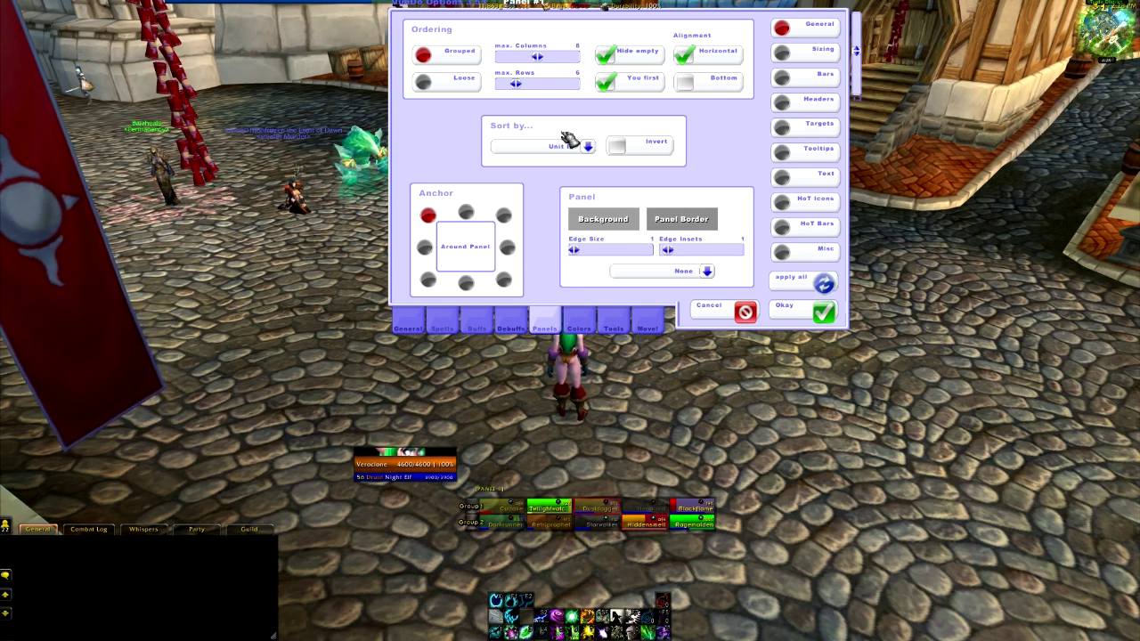
Sort members Tank => Healer => DD and turn off You first
click(589, 147)
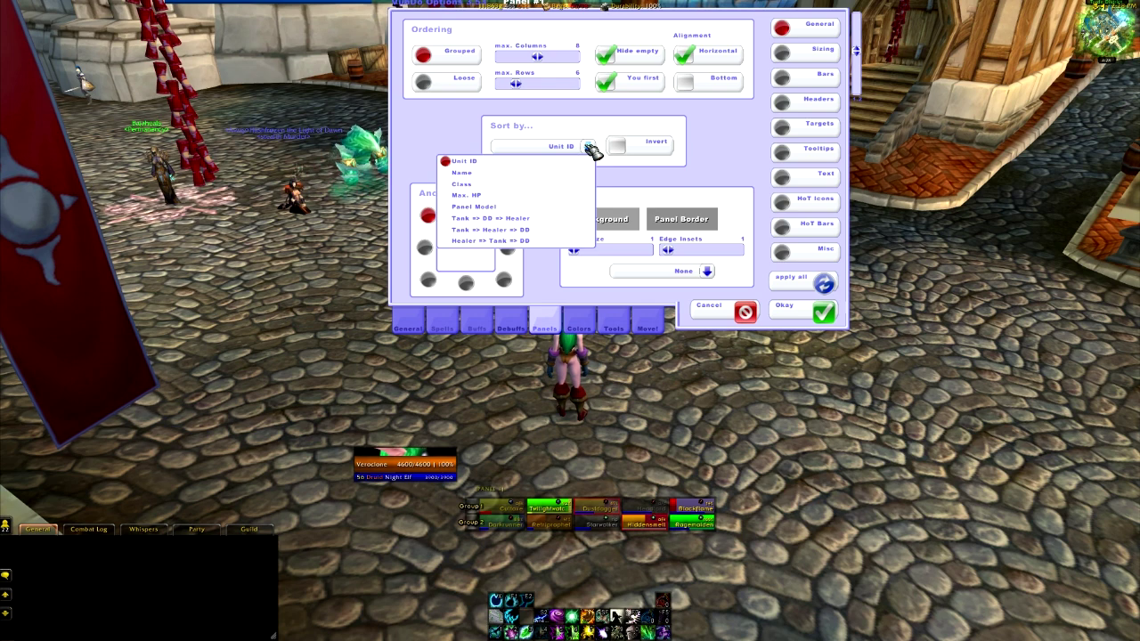
click(514, 232)
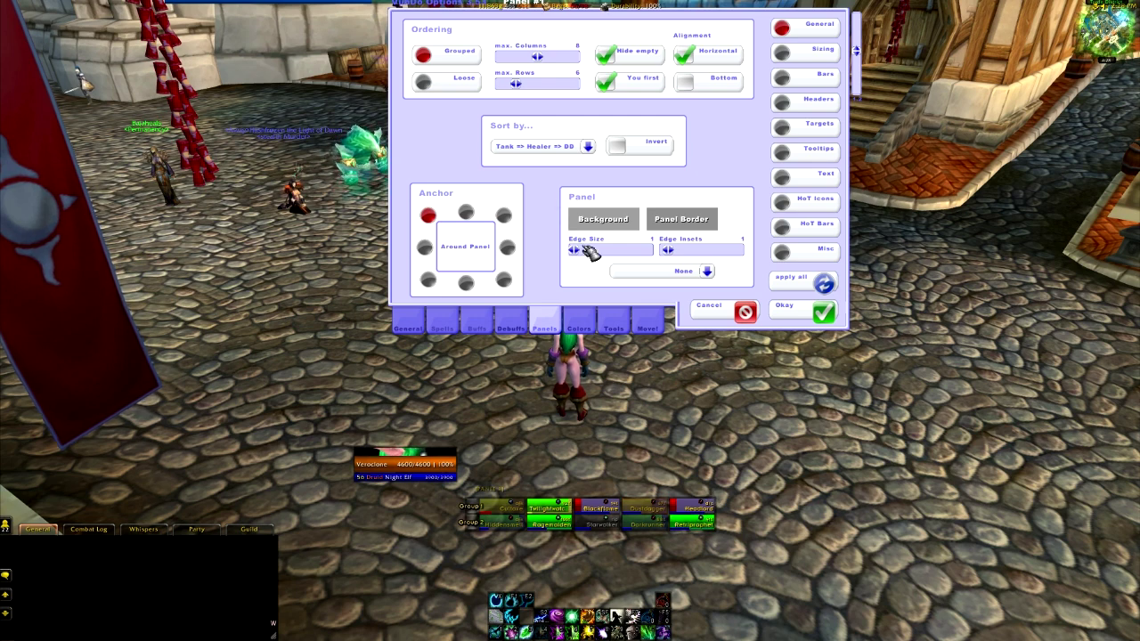
click(588, 148)
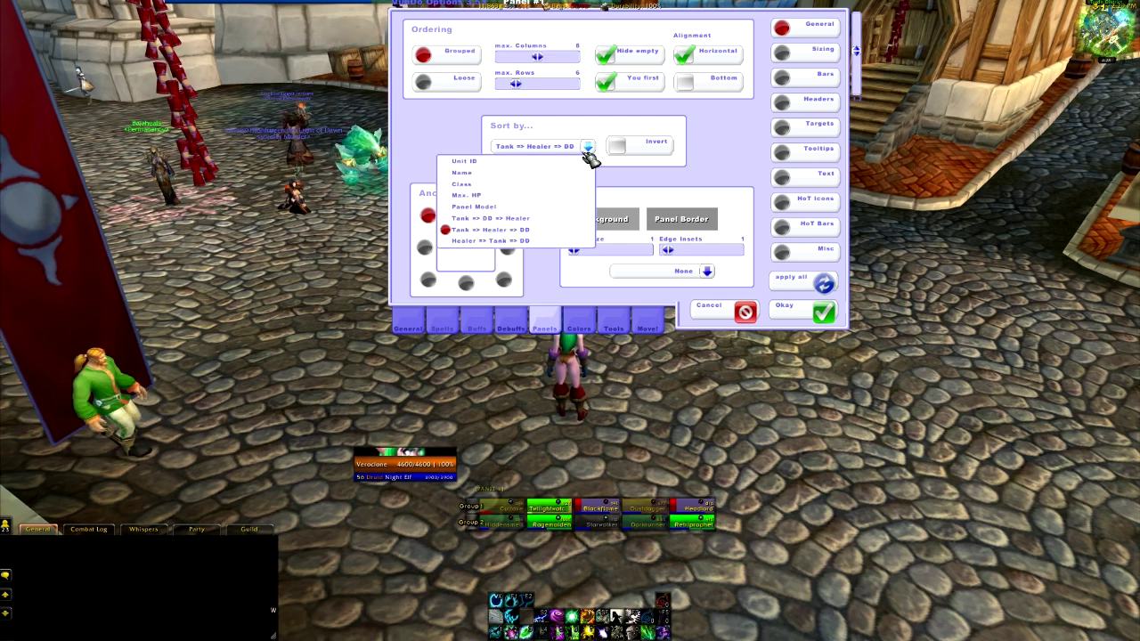
click(588, 148)
click(589, 149)
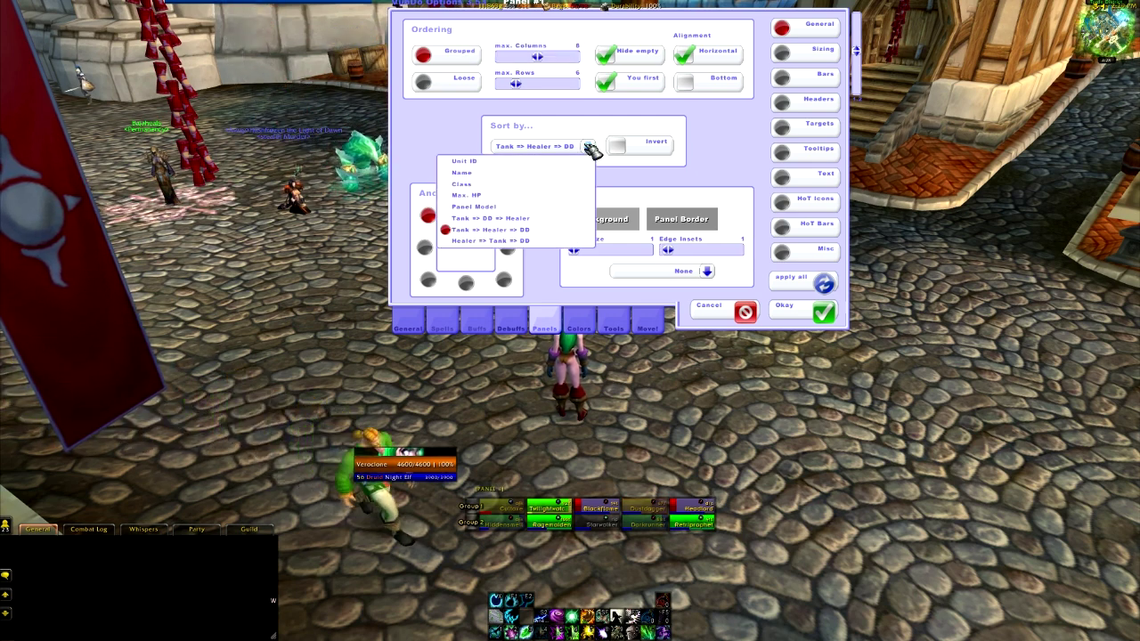
click(591, 149)
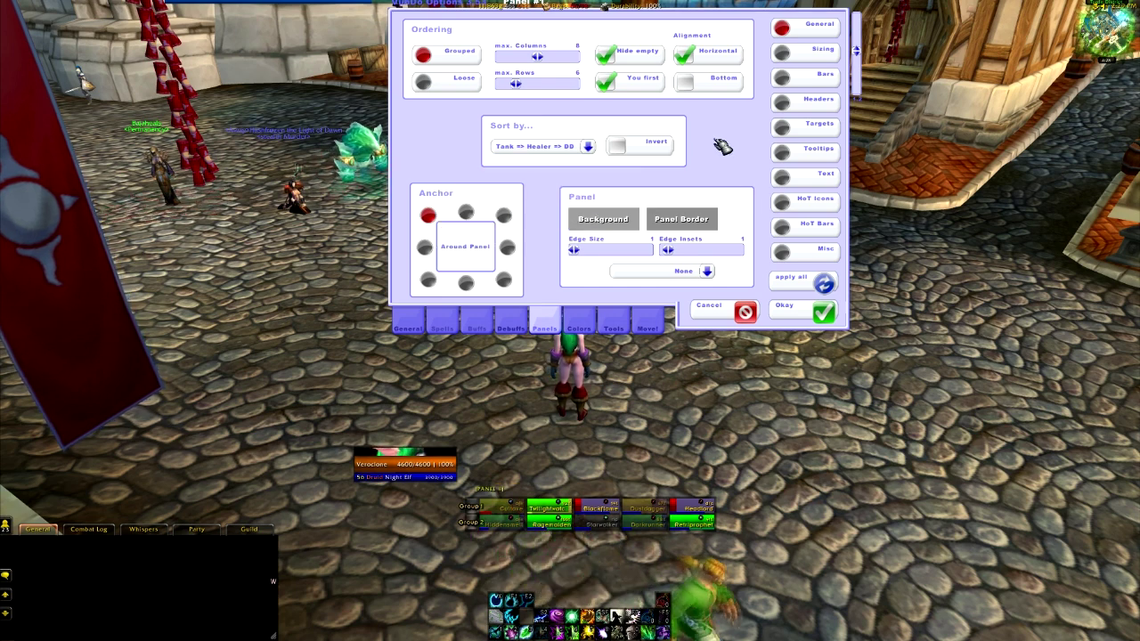
click(636, 89)
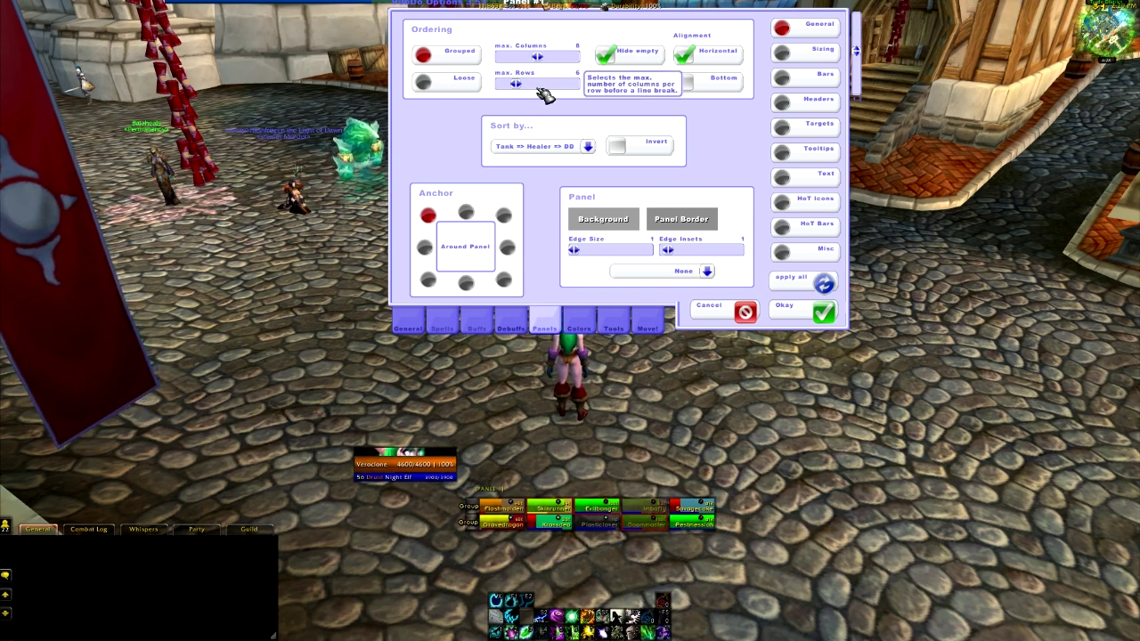
In Sizing, adjust the bar sliders until width reads 94 and height 58
click(816, 56)
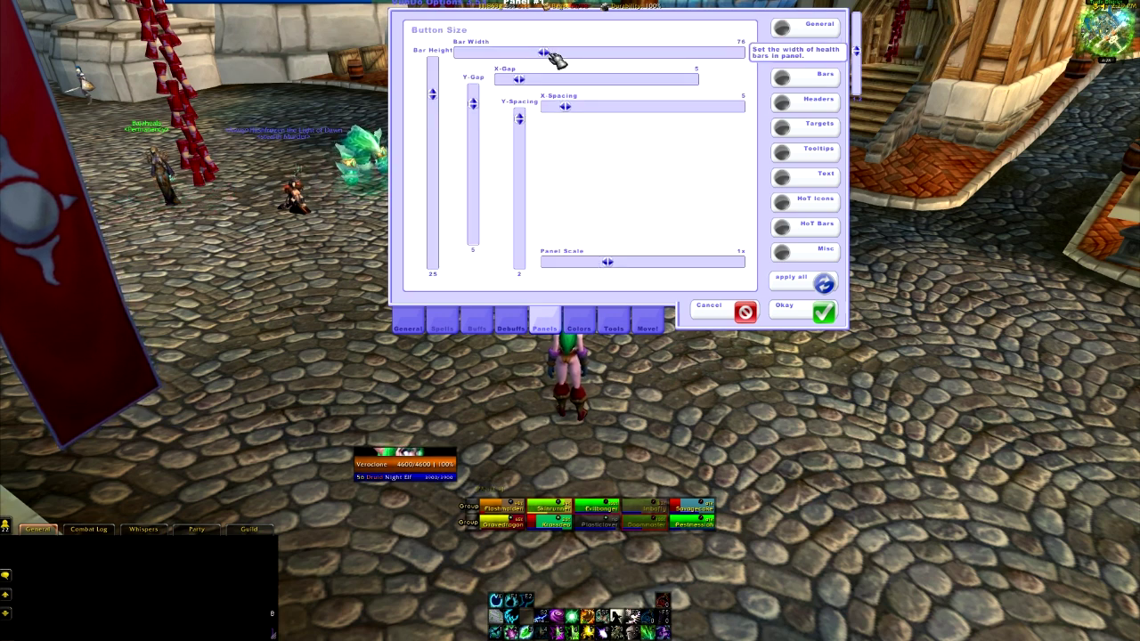
drag(551, 54, 555, 54)
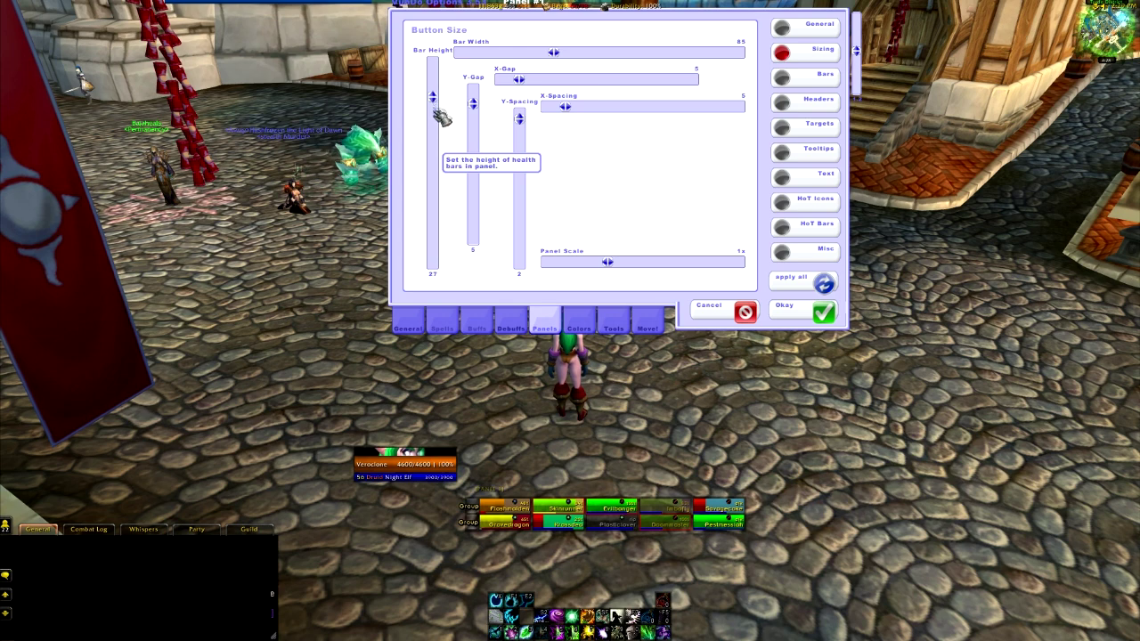
drag(435, 110, 436, 143)
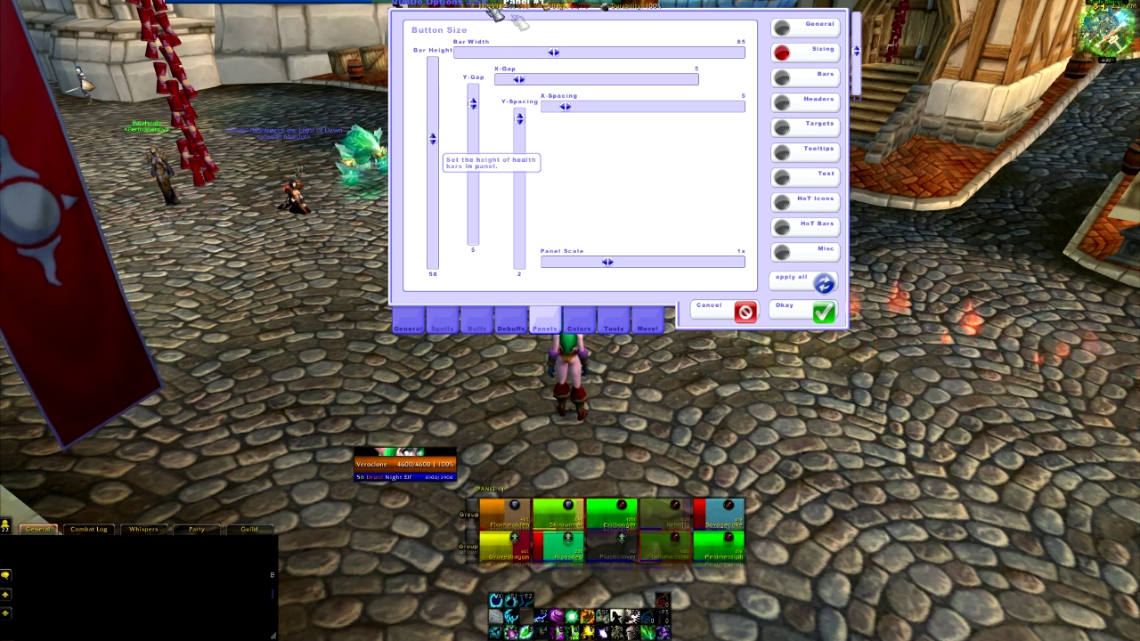
click(579, 52)
click(434, 154)
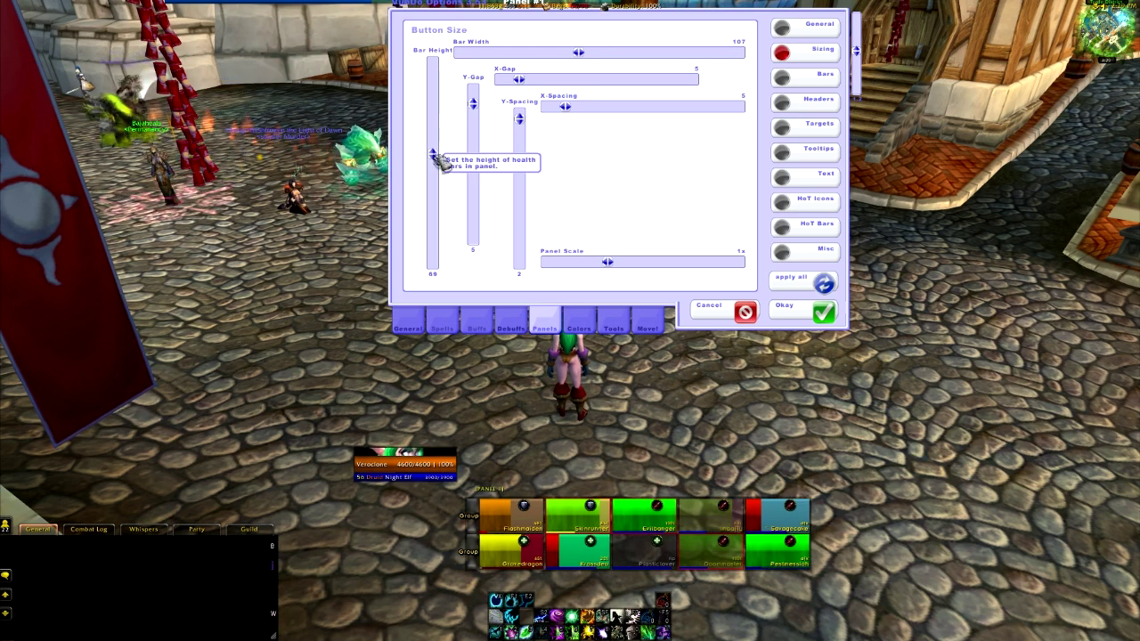
drag(490, 488, 475, 468)
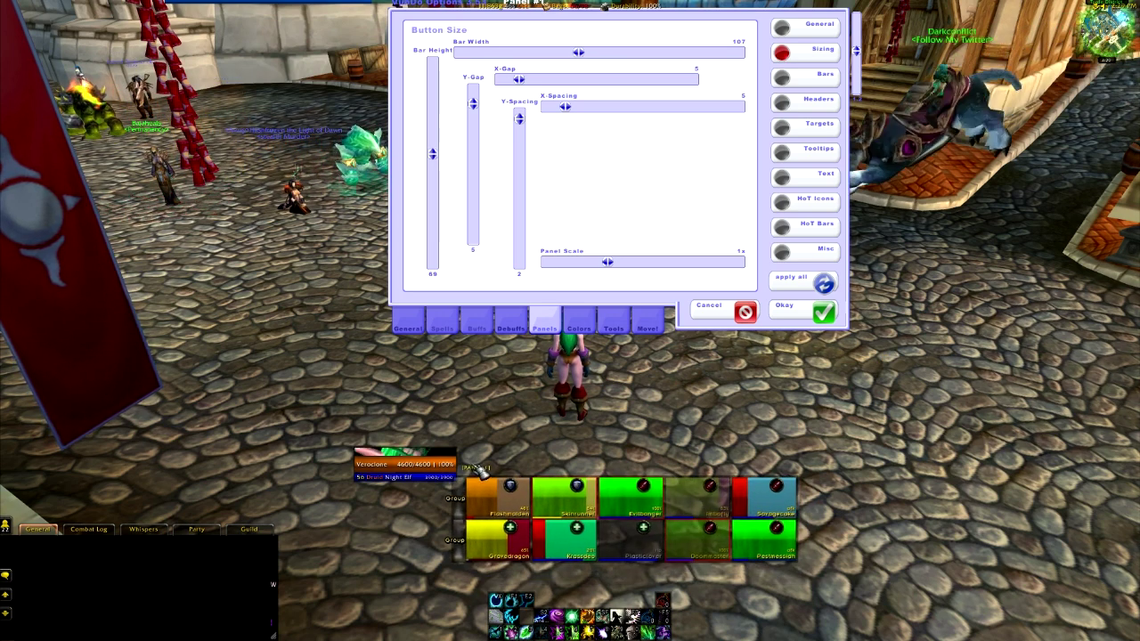
drag(436, 131, 434, 119)
click(553, 53)
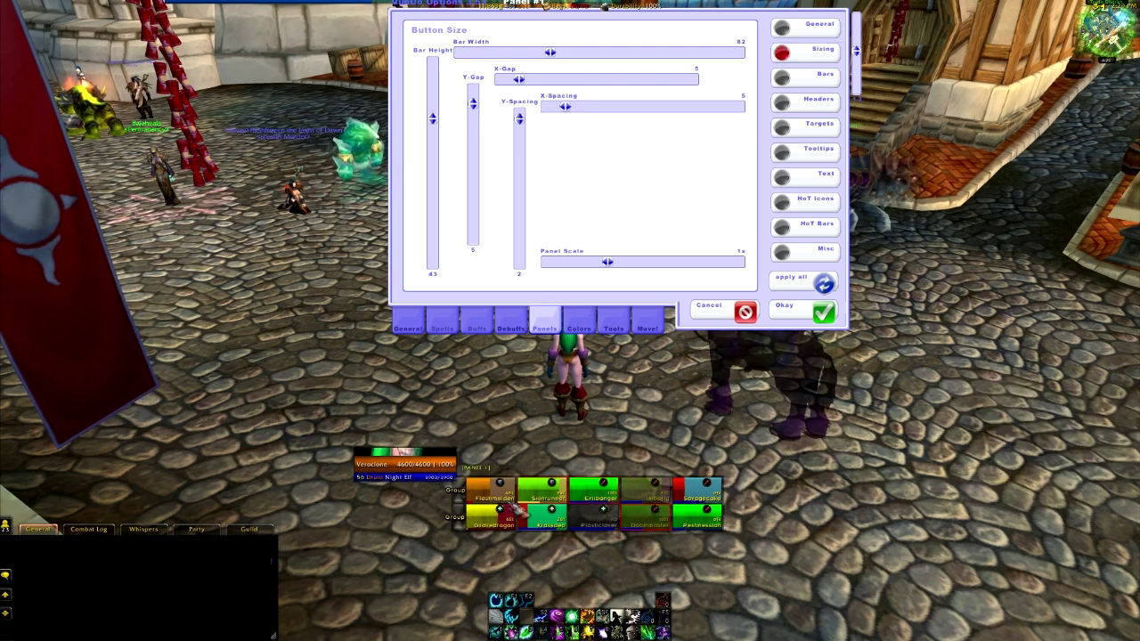
drag(496, 474, 514, 480)
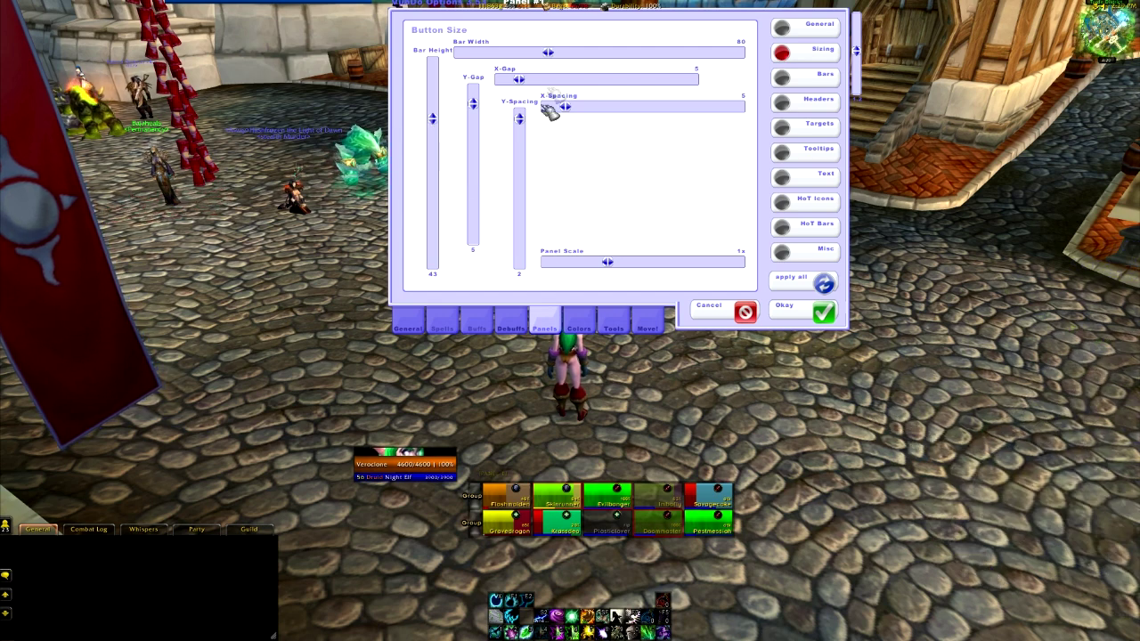
click(564, 53)
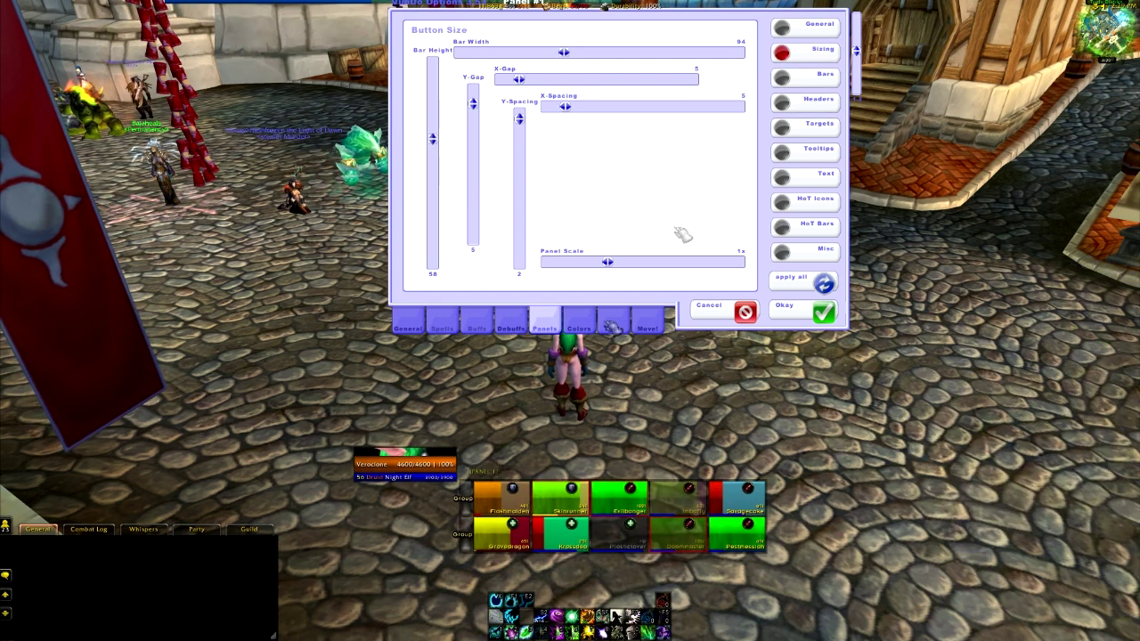
Try the Runes and VuhDo - Convex textures, then settle on VuhDo - Aluminium for the bars
click(820, 79)
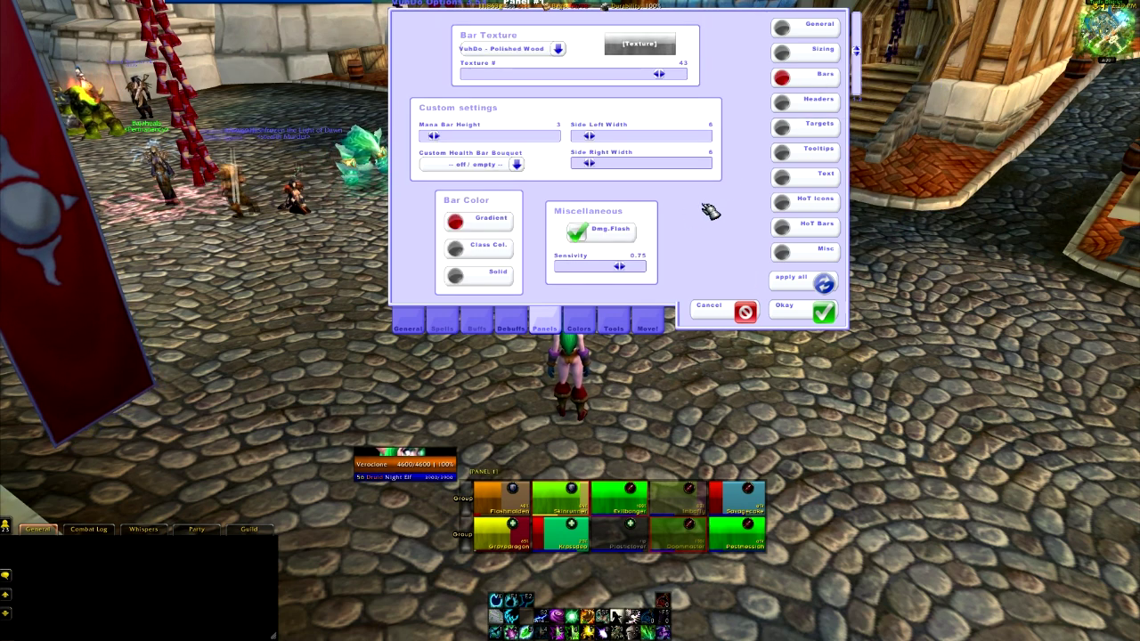
click(559, 49)
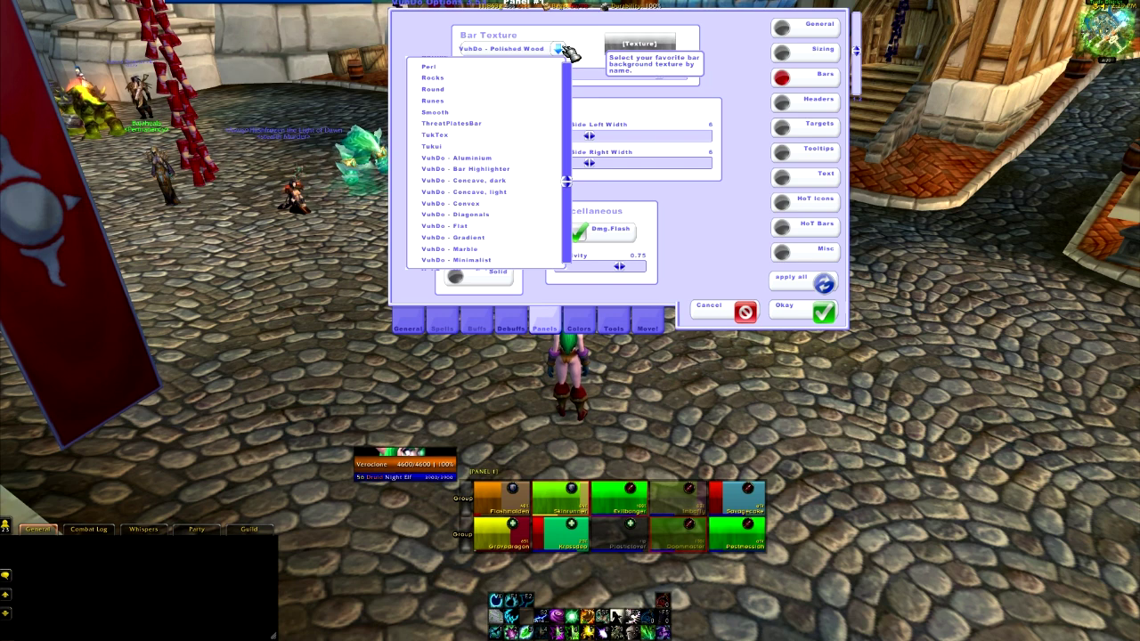
click(496, 108)
click(558, 49)
click(512, 214)
click(560, 50)
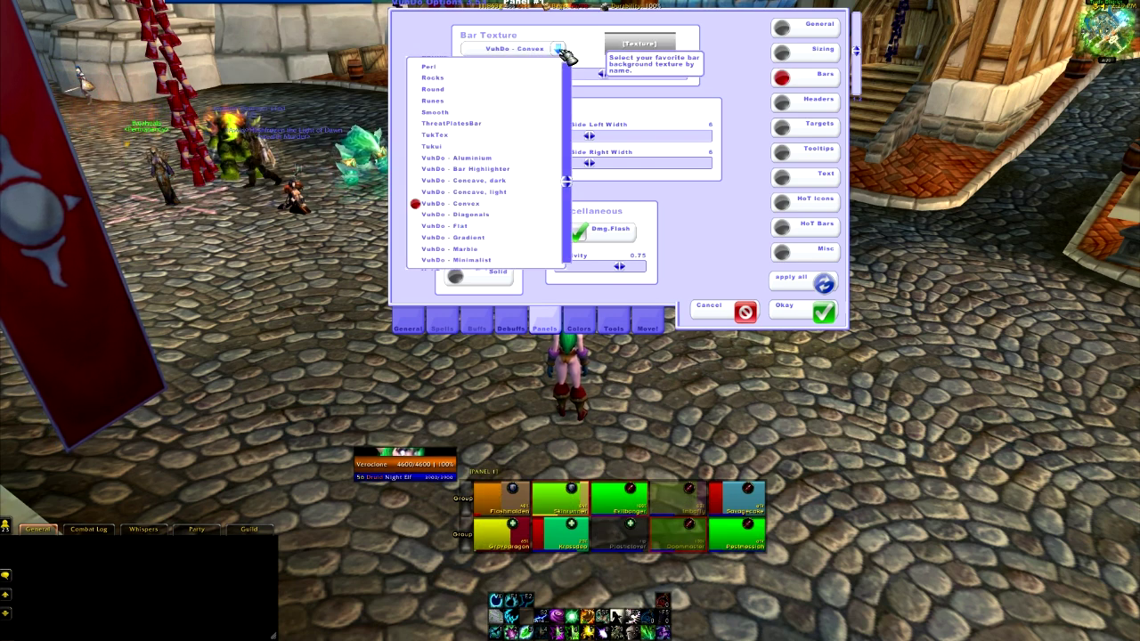
click(490, 158)
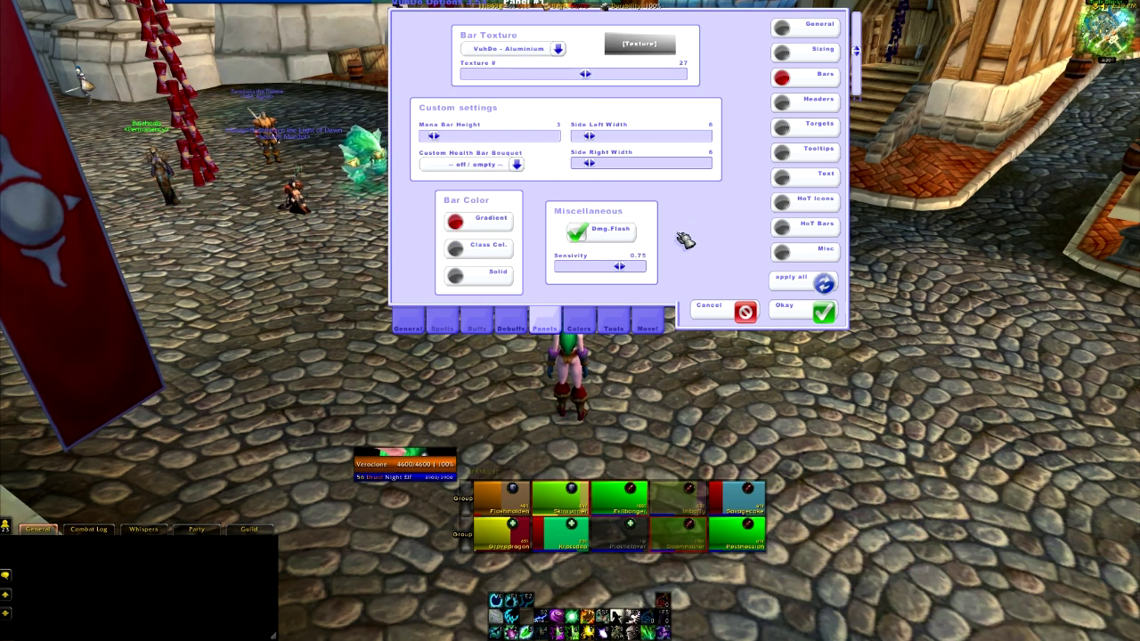
Set the bar colour to Class Col. and leave mana bar height at 3 after testing it
click(498, 256)
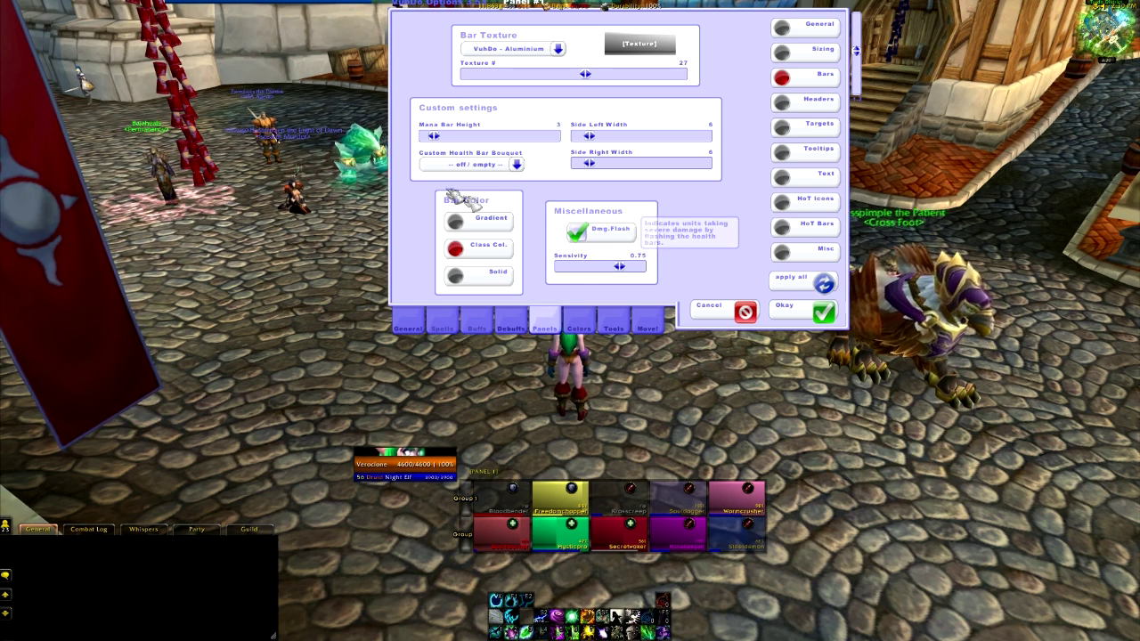
drag(450, 139, 458, 140)
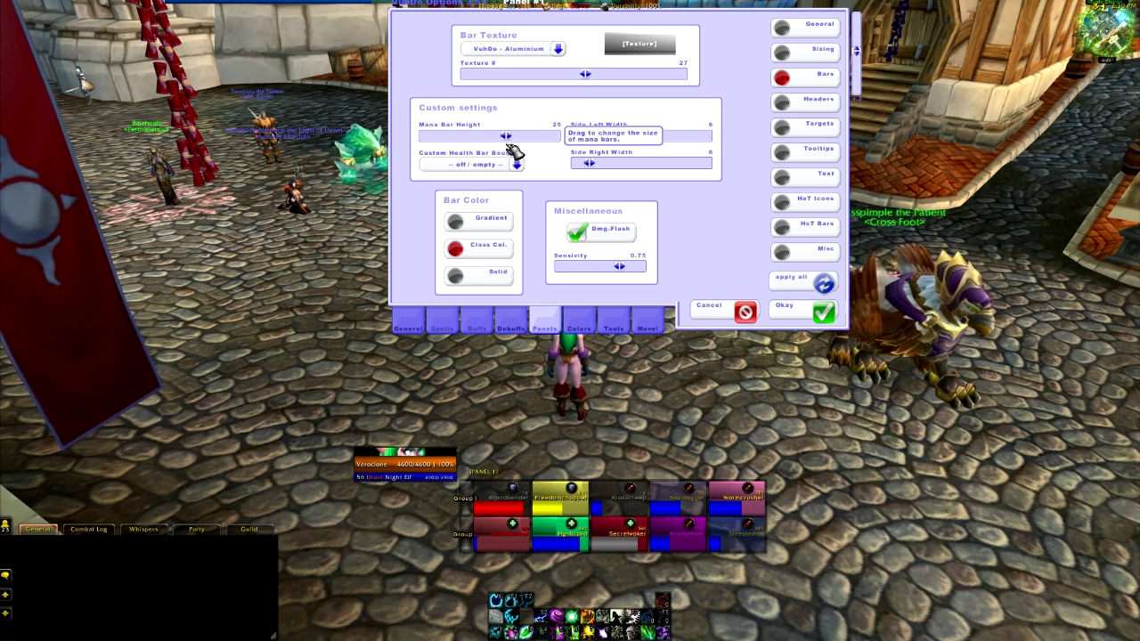
drag(441, 148, 433, 148)
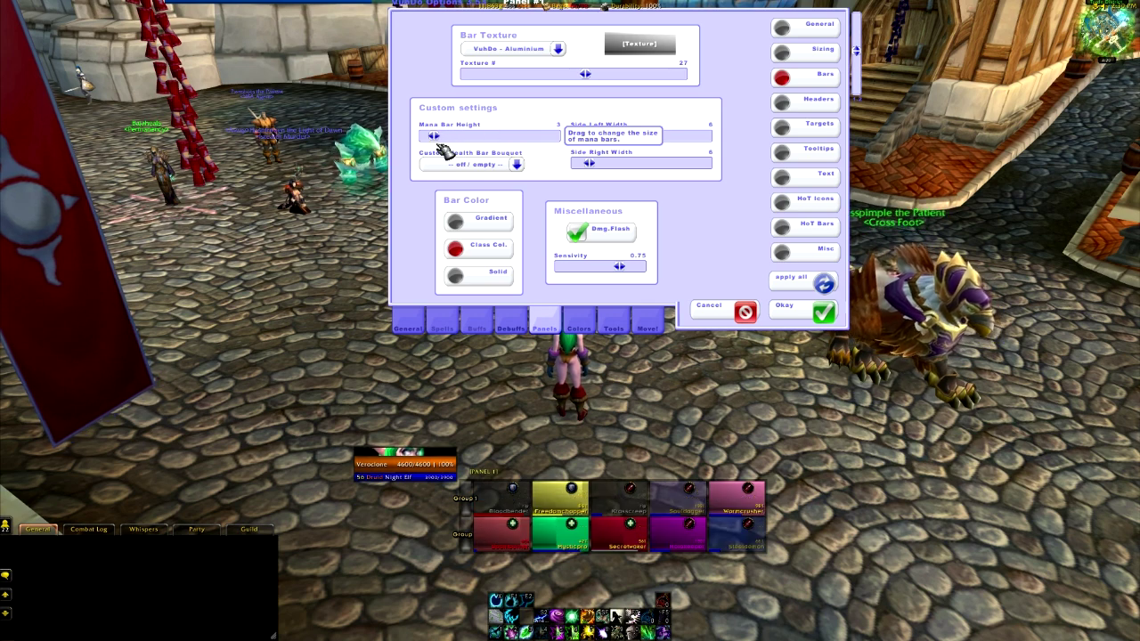
Try the Health (generic, class col) bouquet, set it back to off, and enable damage flash
click(516, 164)
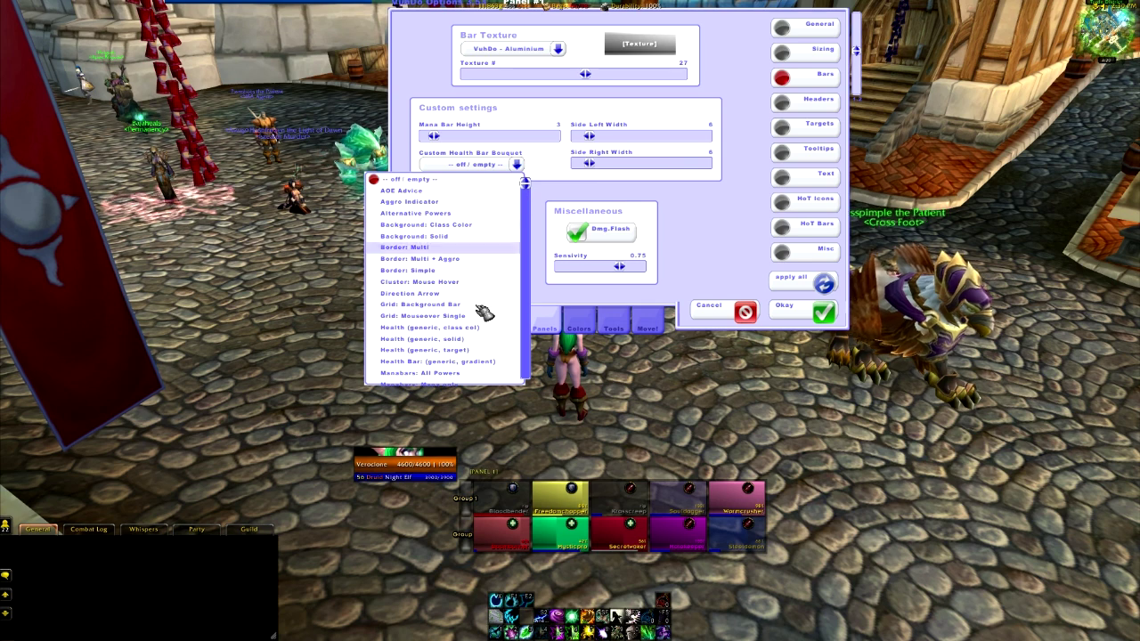
click(463, 328)
click(516, 165)
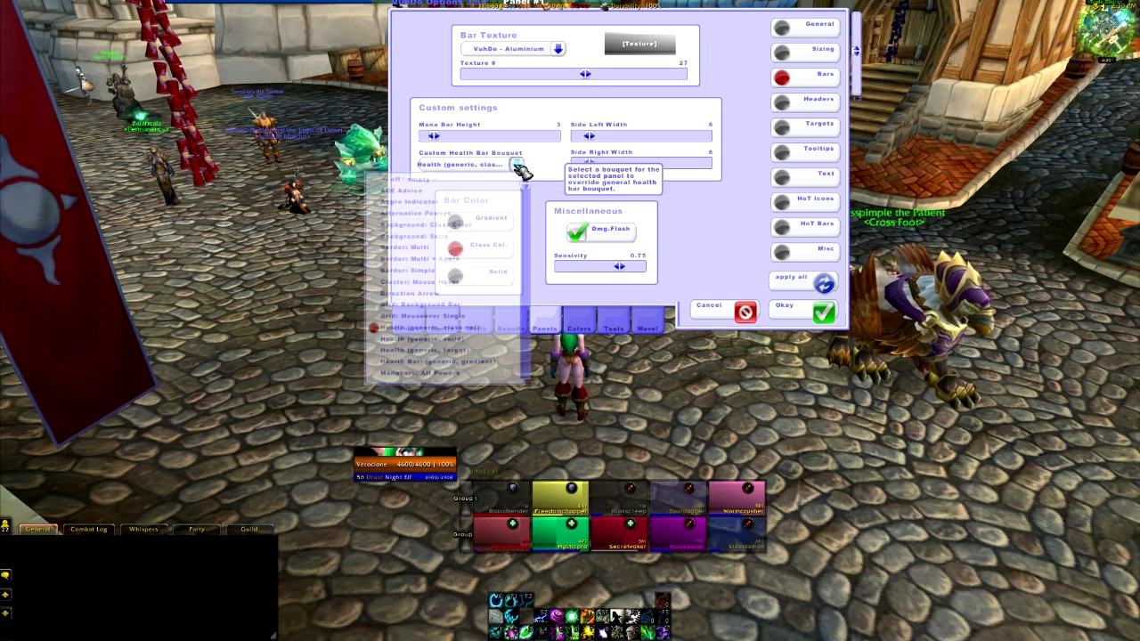
click(472, 184)
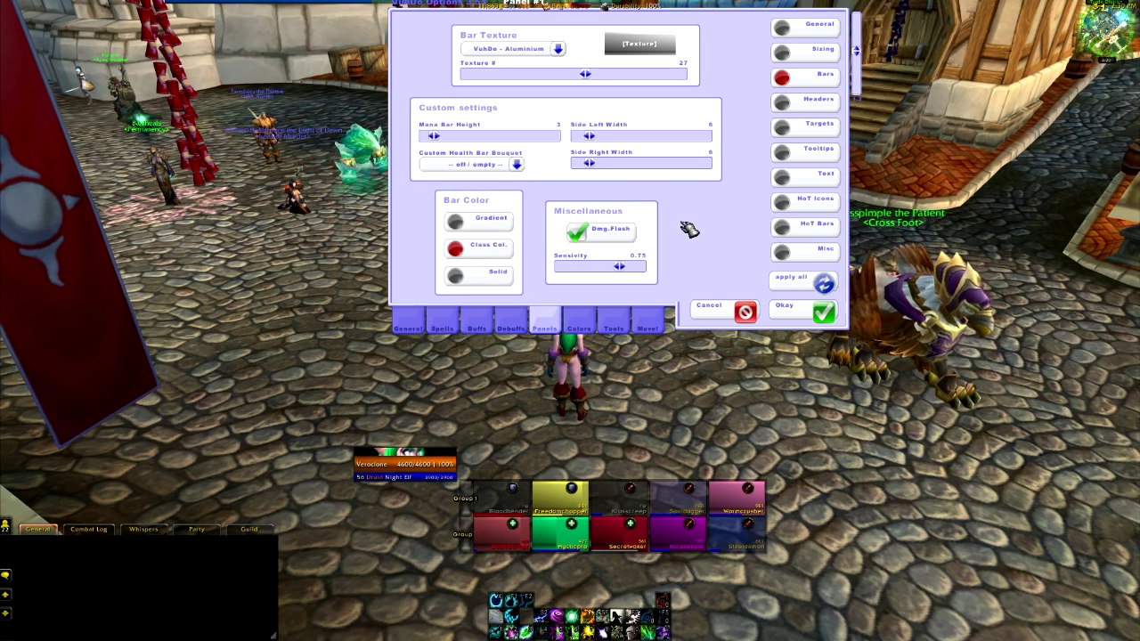
click(615, 246)
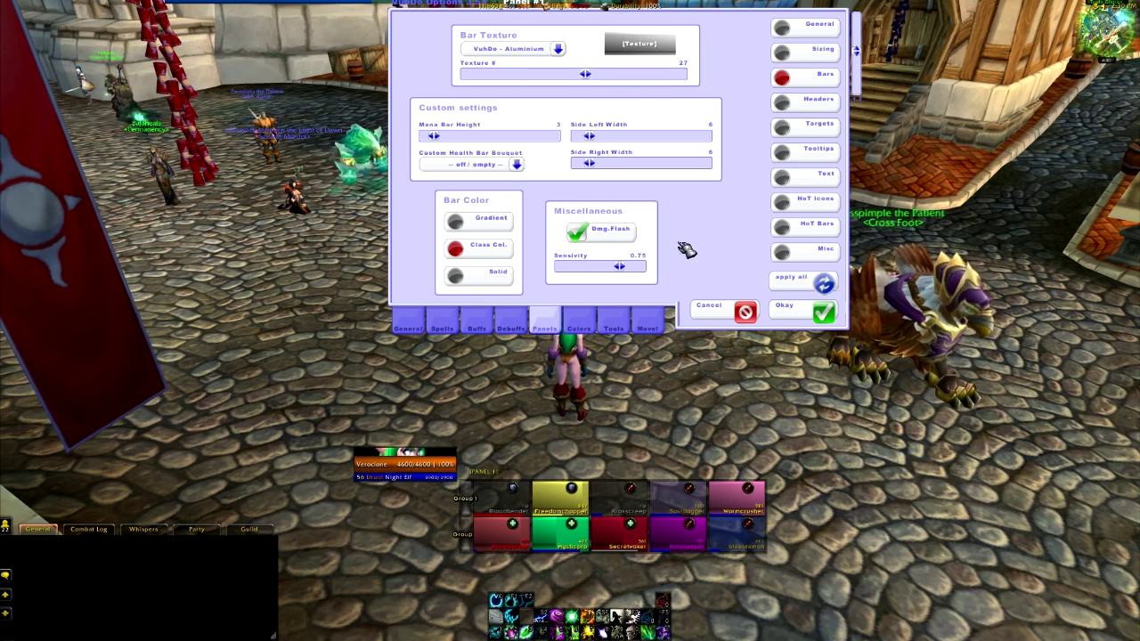
Untick Show under Headers, glance at Targets and Tooltips, then go to the Text settings
click(818, 105)
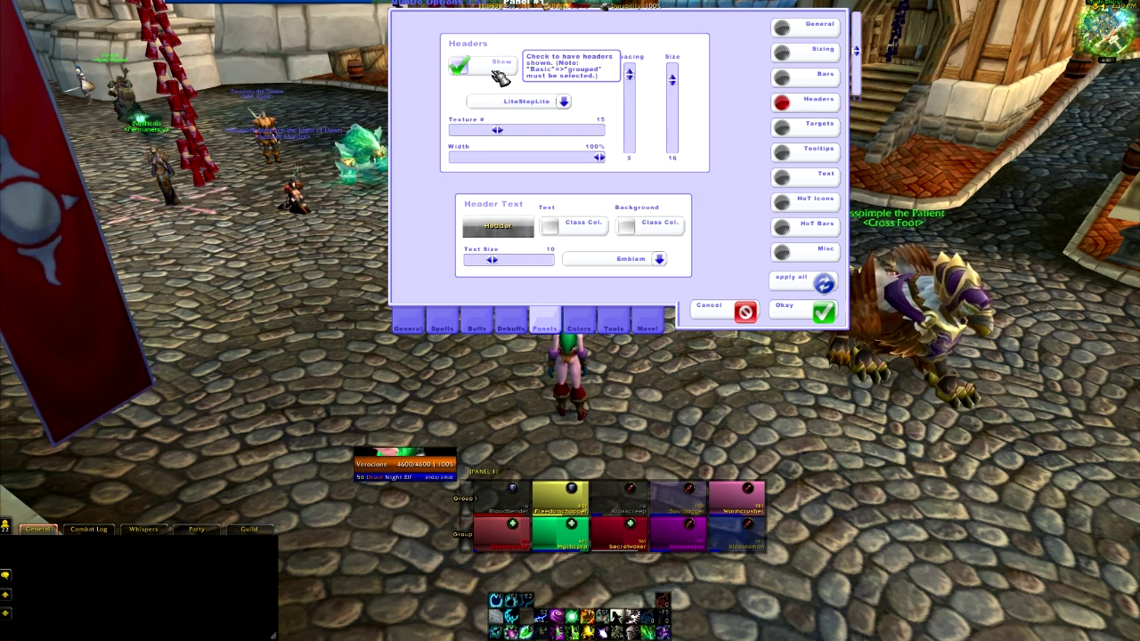
click(459, 66)
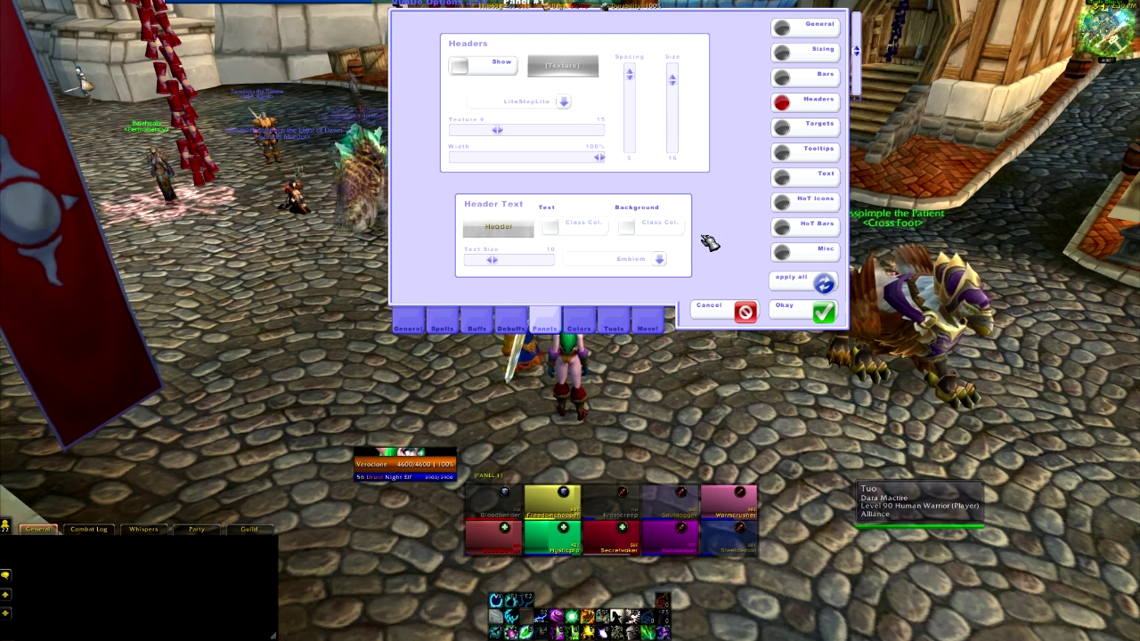
click(798, 127)
click(792, 152)
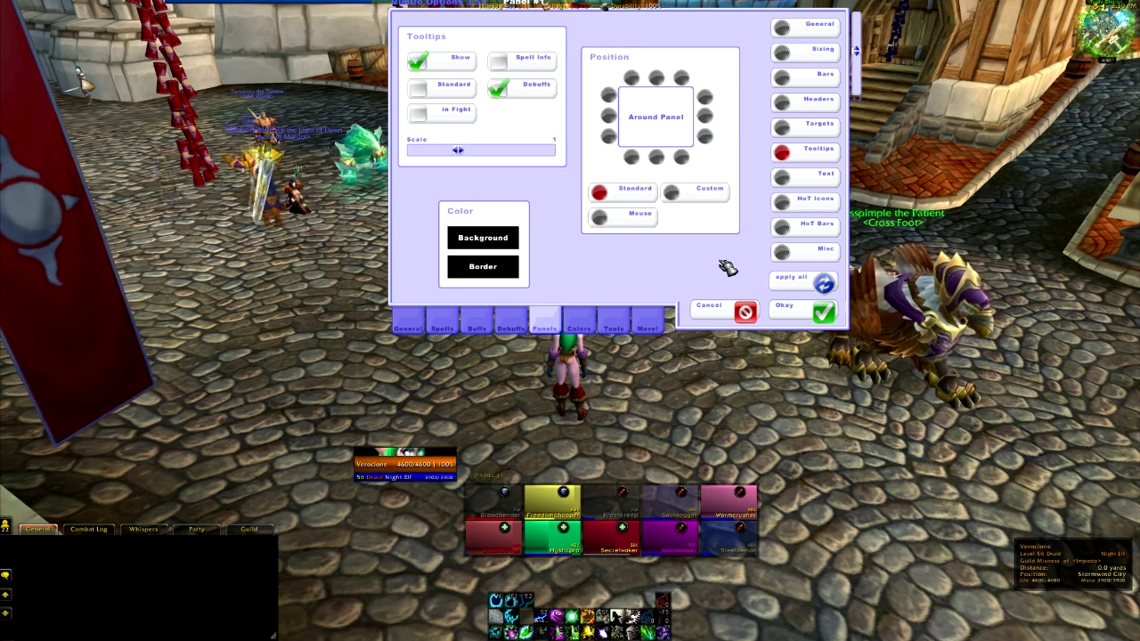
click(814, 175)
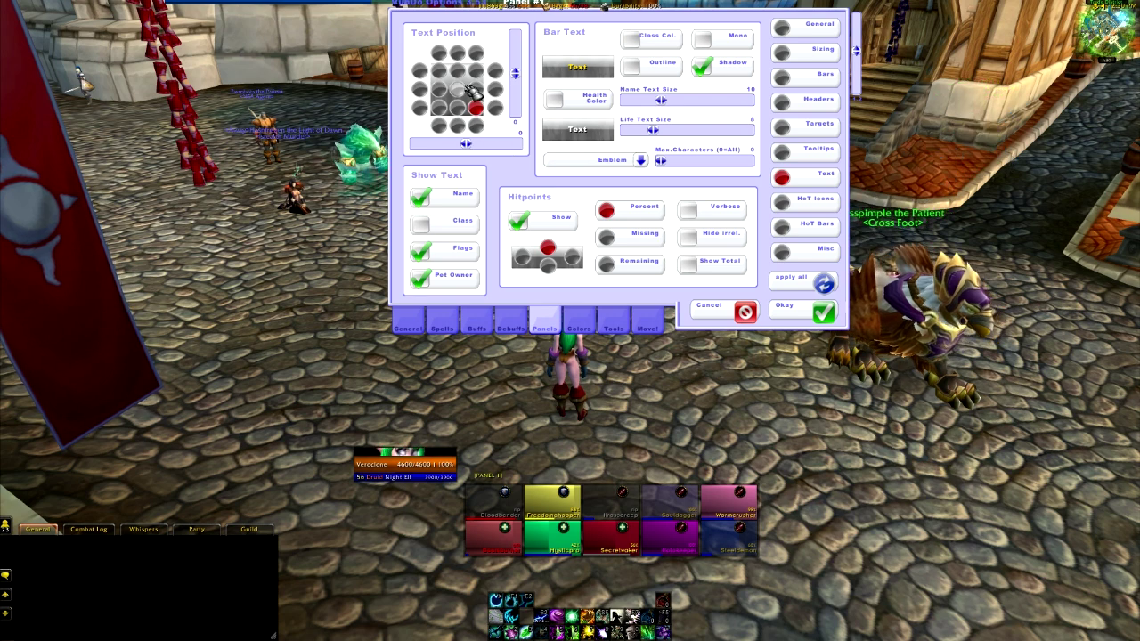
Put hitpoints text at the bottom as percent, name size 12, and class-coloured names
click(548, 265)
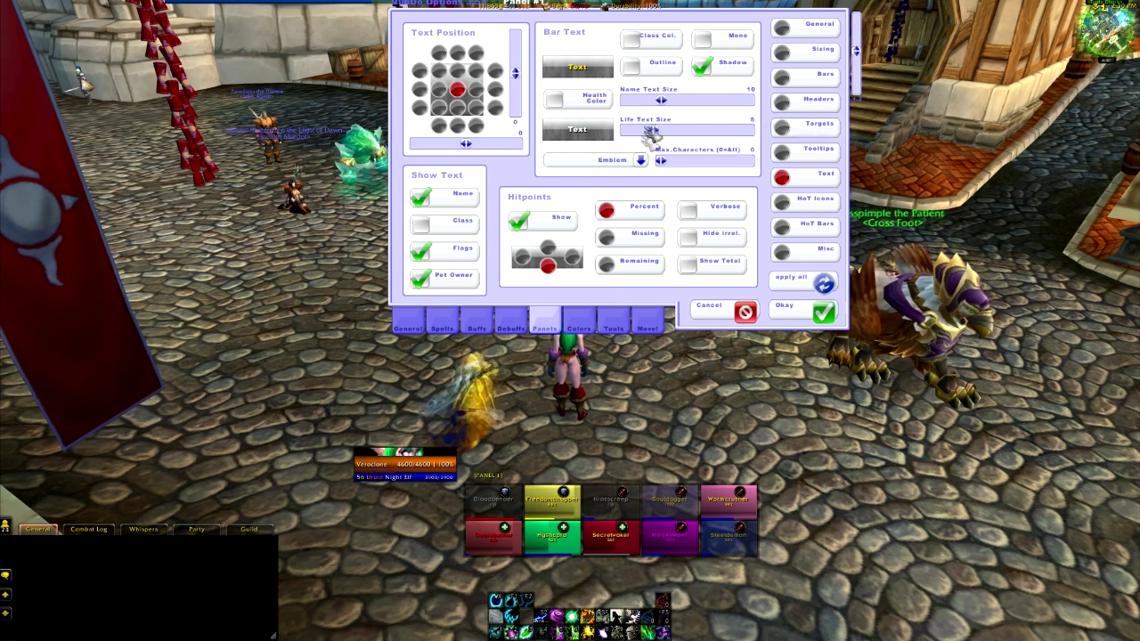
drag(664, 105, 673, 106)
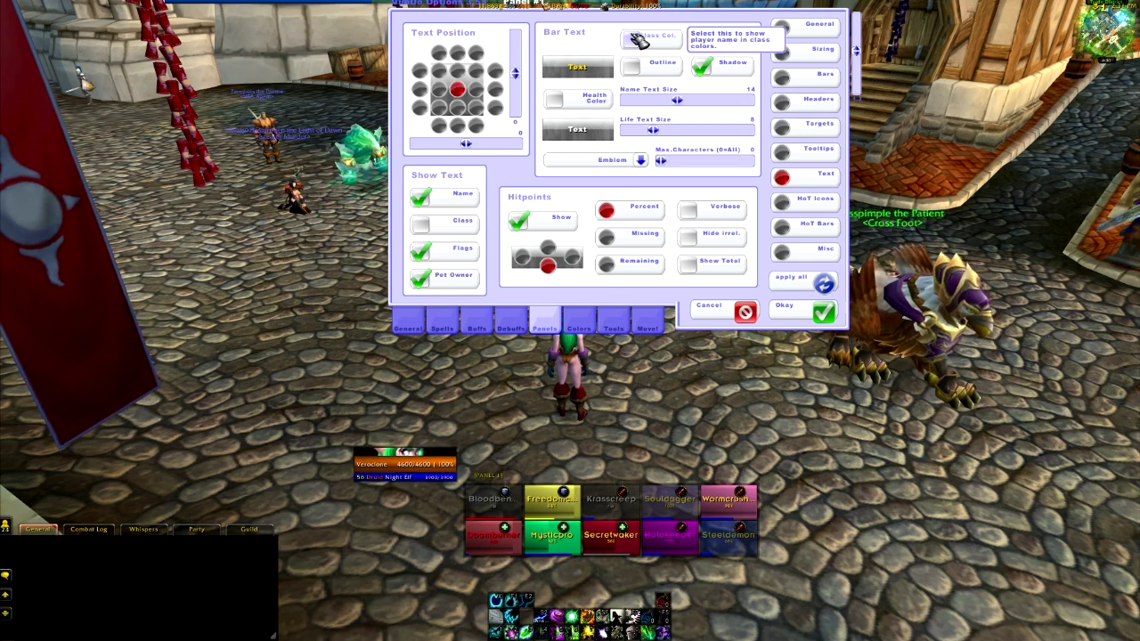
click(637, 39)
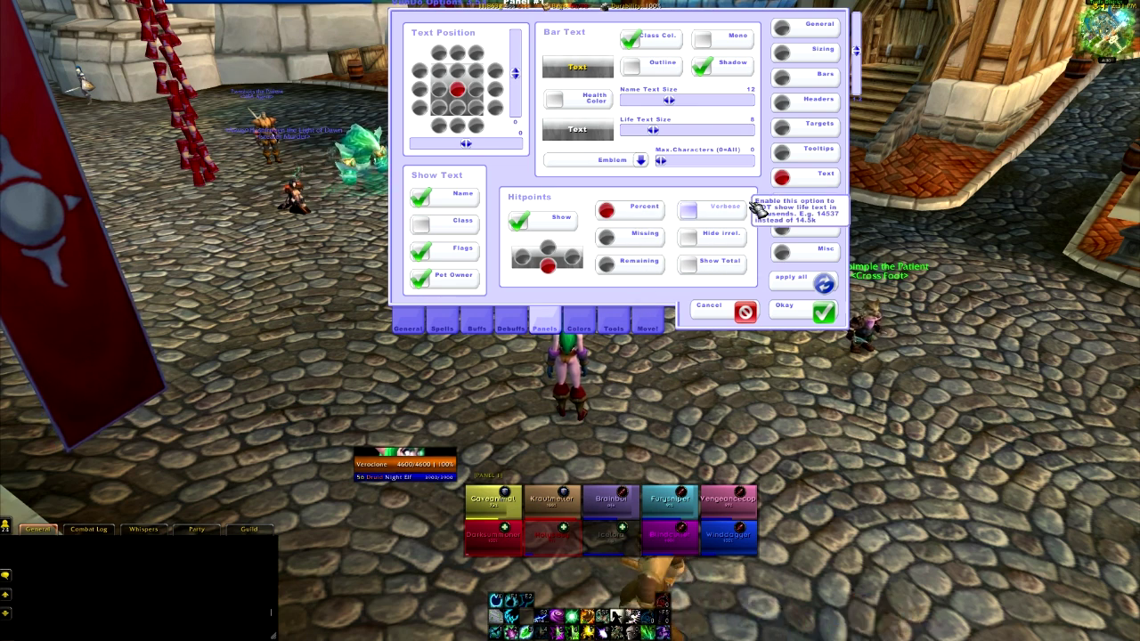
click(627, 262)
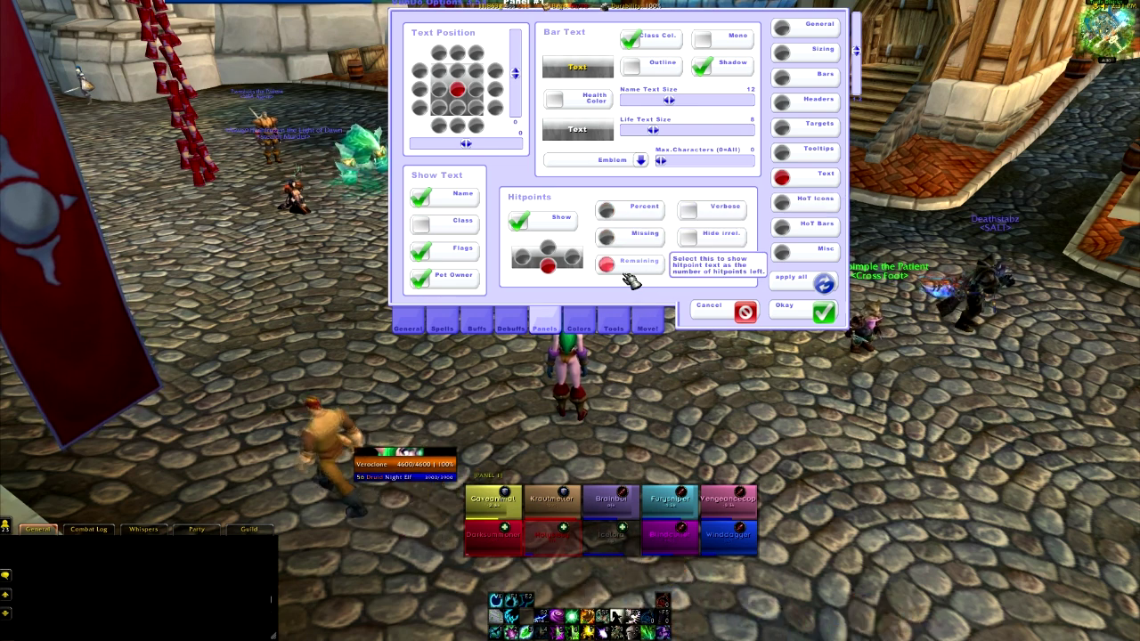
click(607, 209)
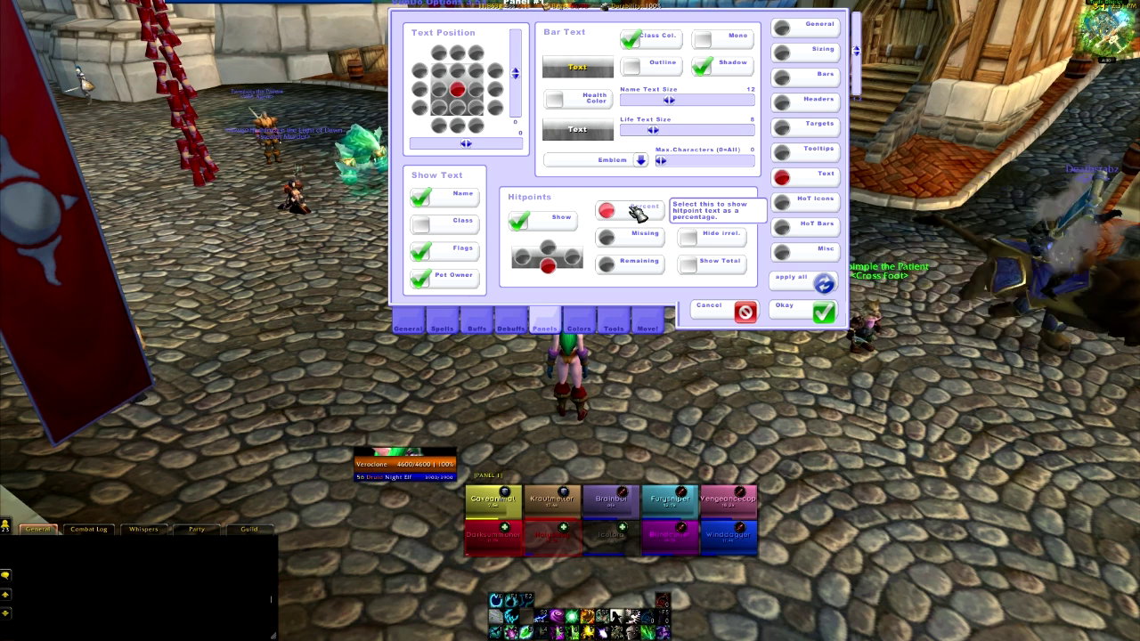
click(590, 107)
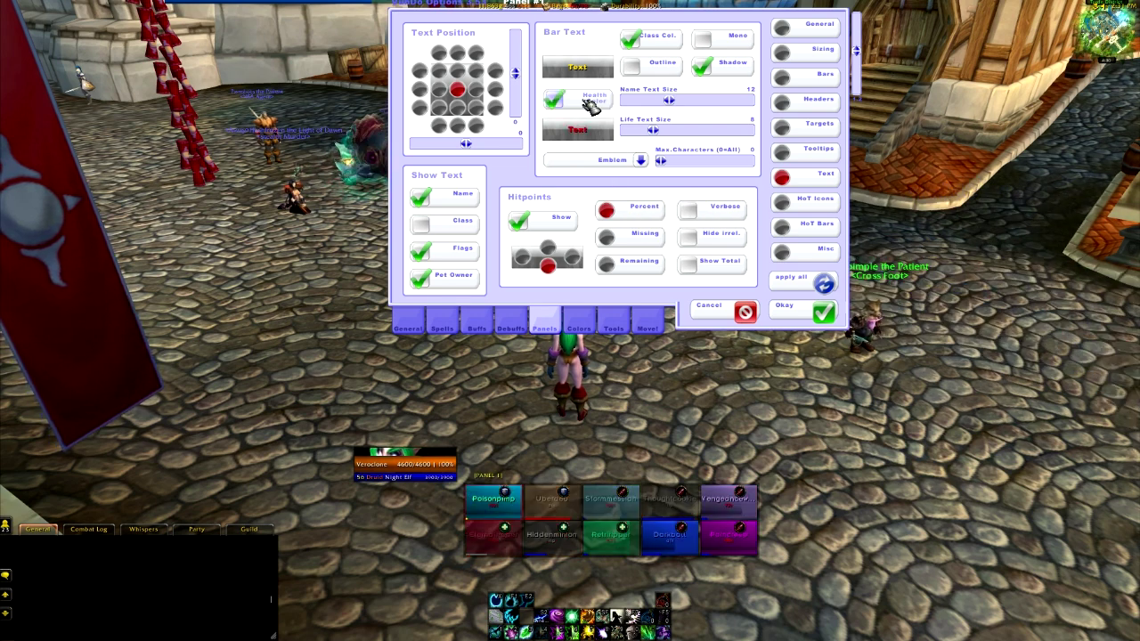
click(590, 106)
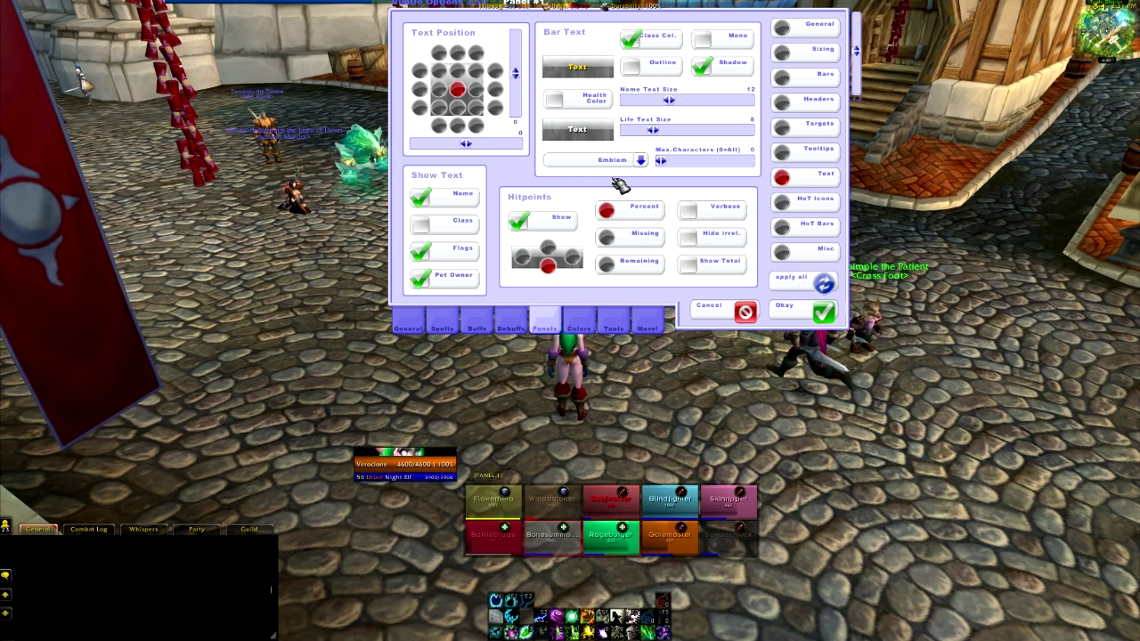
Change the name font to 2002 Bold
click(640, 160)
click(642, 162)
click(642, 162)
click(374, 175)
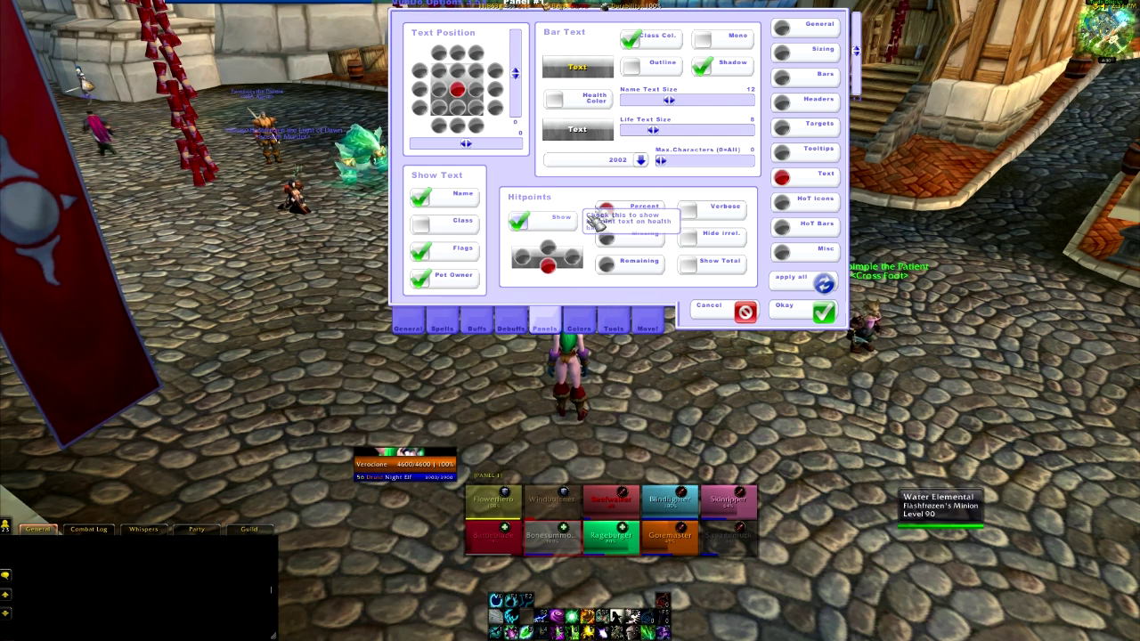
click(641, 160)
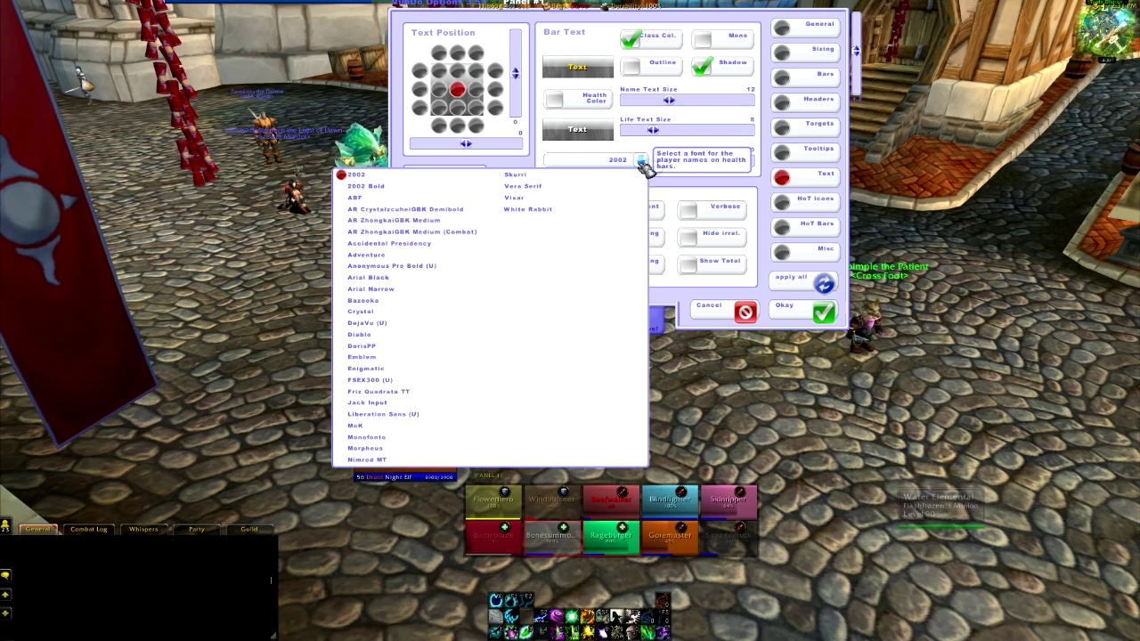
click(372, 186)
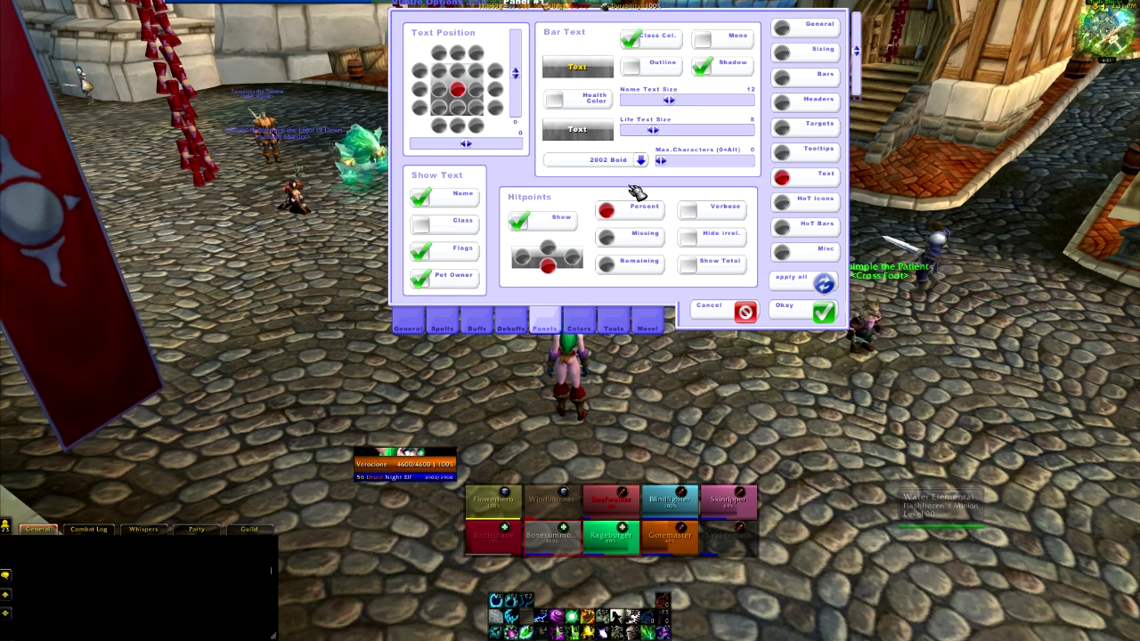